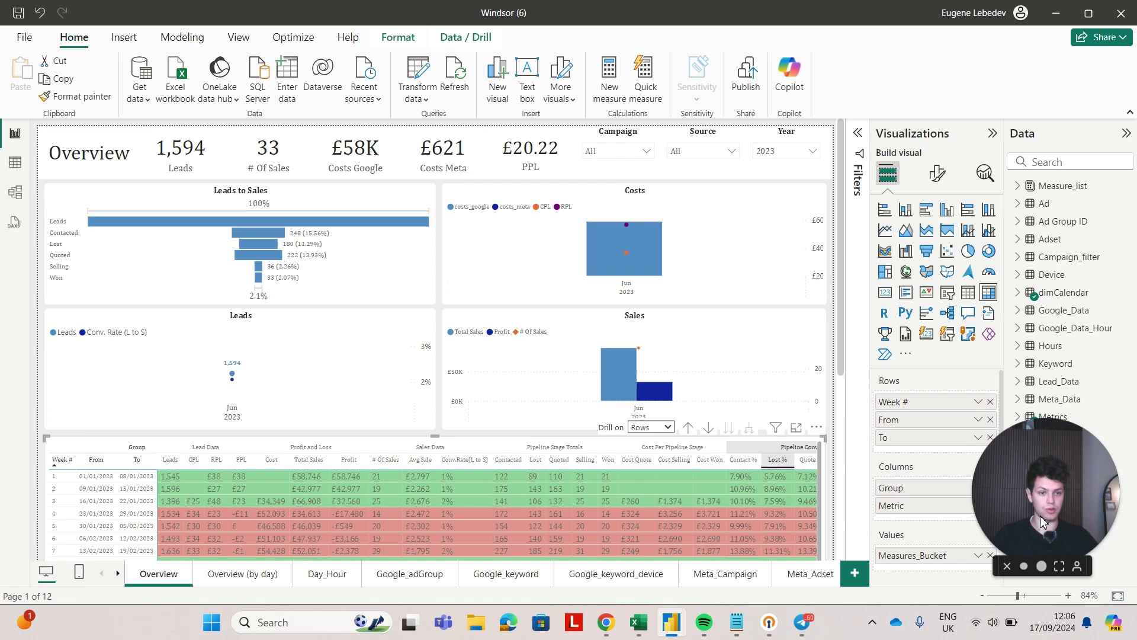
Bring up the Windows switcher of open windows with Alt+Tab
key("alt+Tab")
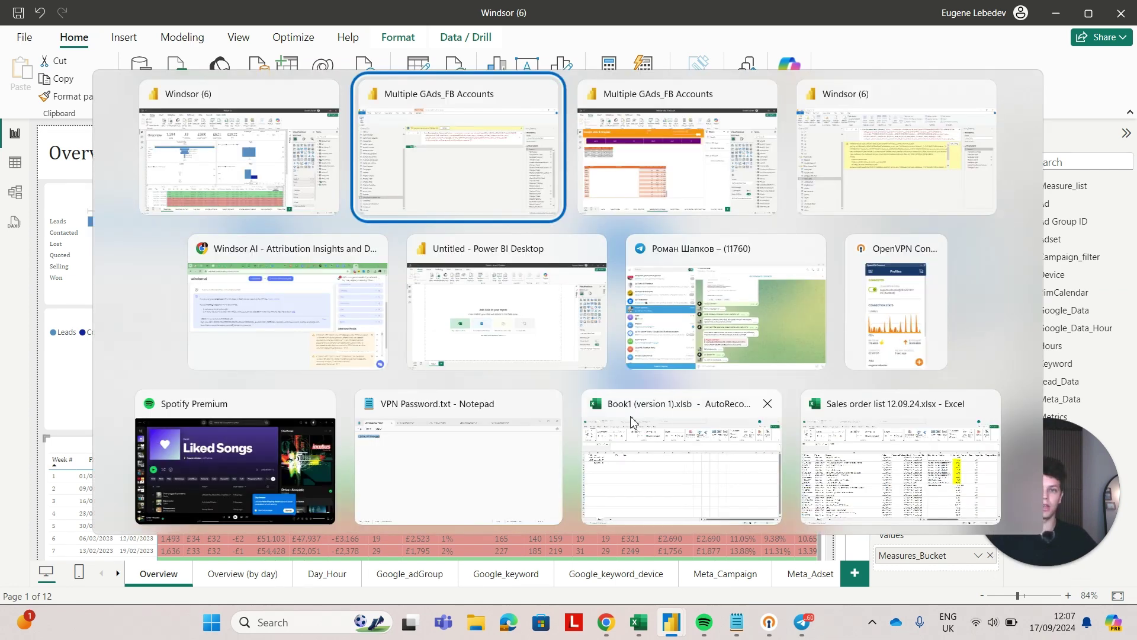
Switch to the Windsor.ai browser window and return to its start page listing data sources
left_click(328, 303)
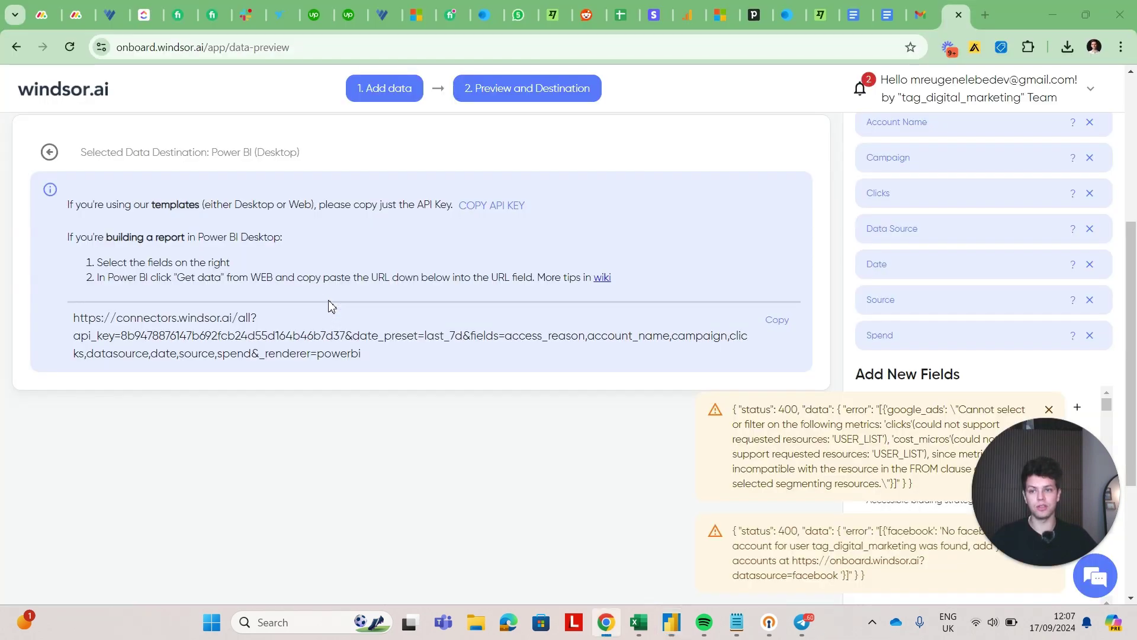
left_click(84, 100)
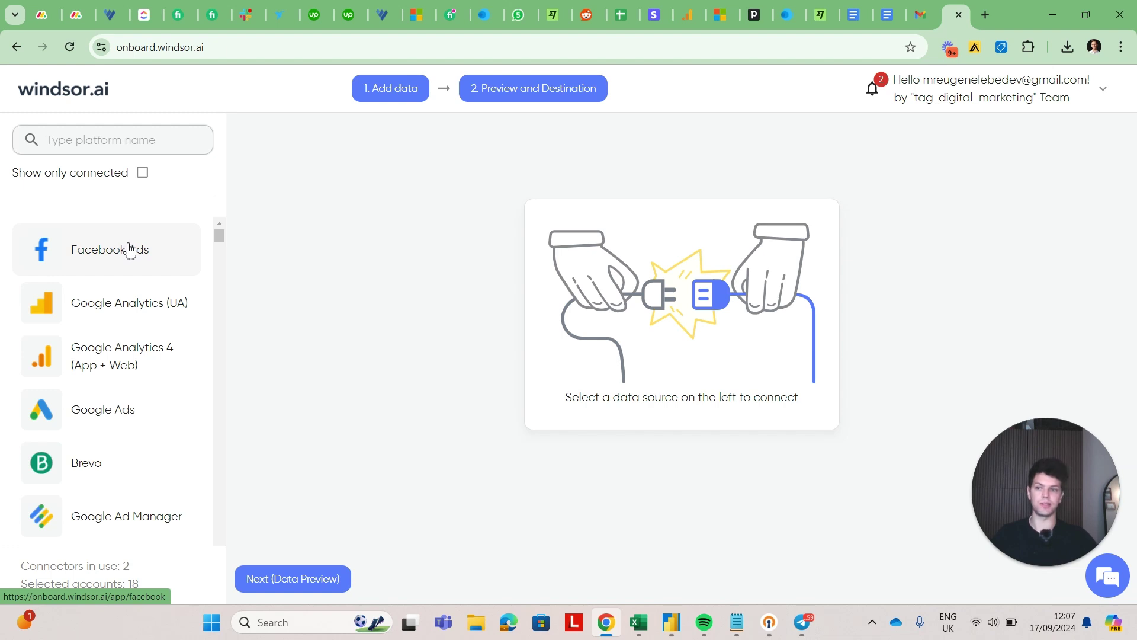
Open the Facebook Ads connection, review its Attribution Window options without choosing one, and continue to Data Preview
left_click(130, 251)
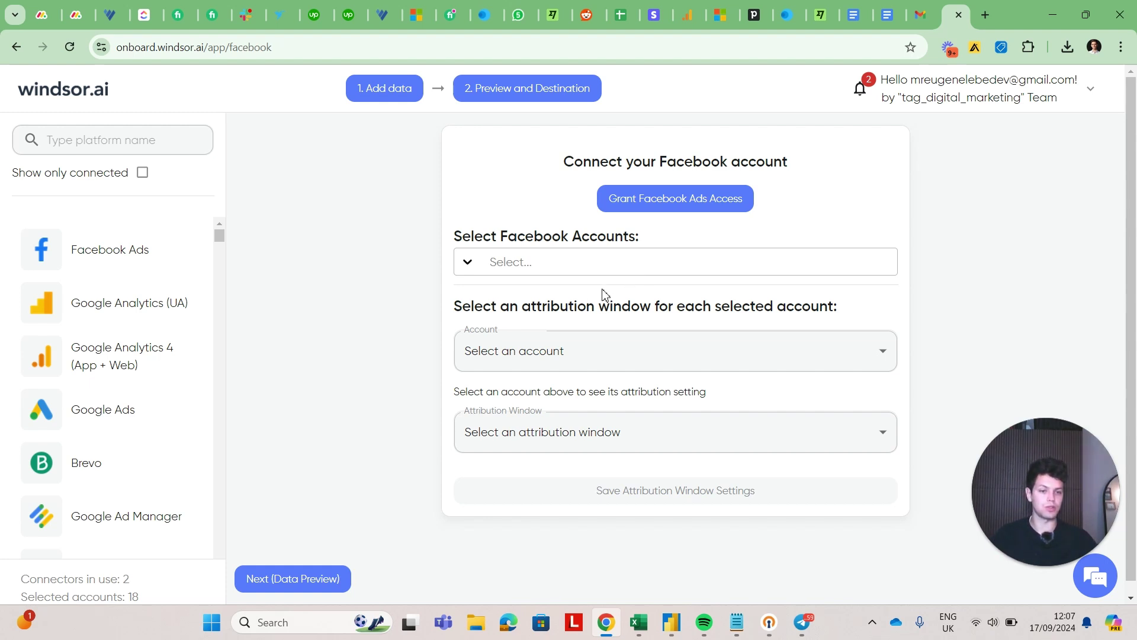
left_click(539, 432)
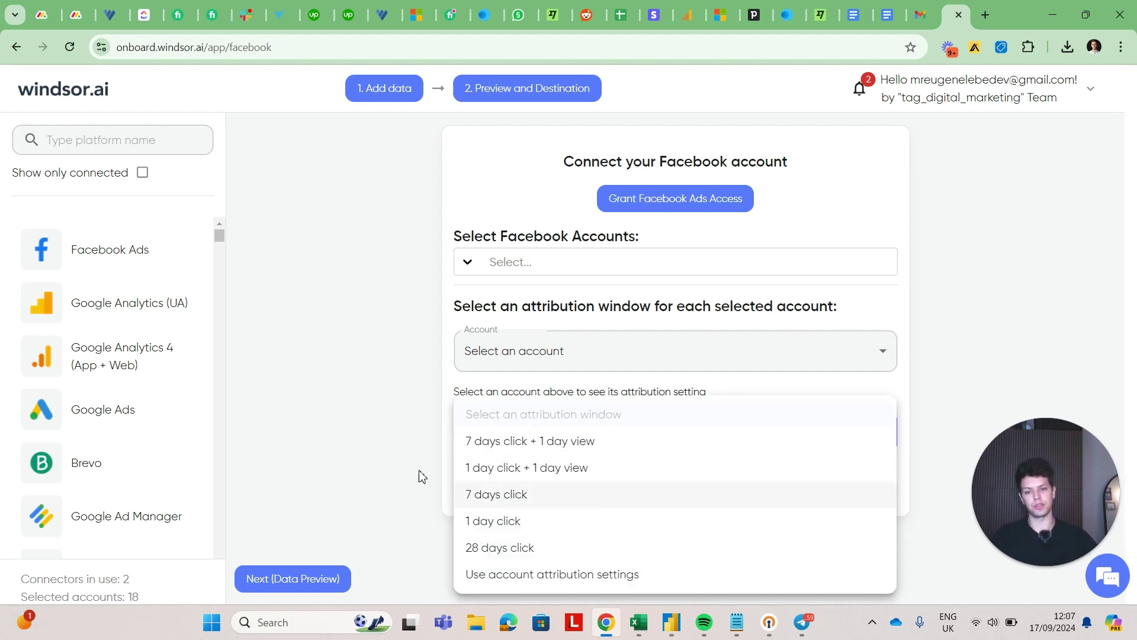
left_click(366, 401)
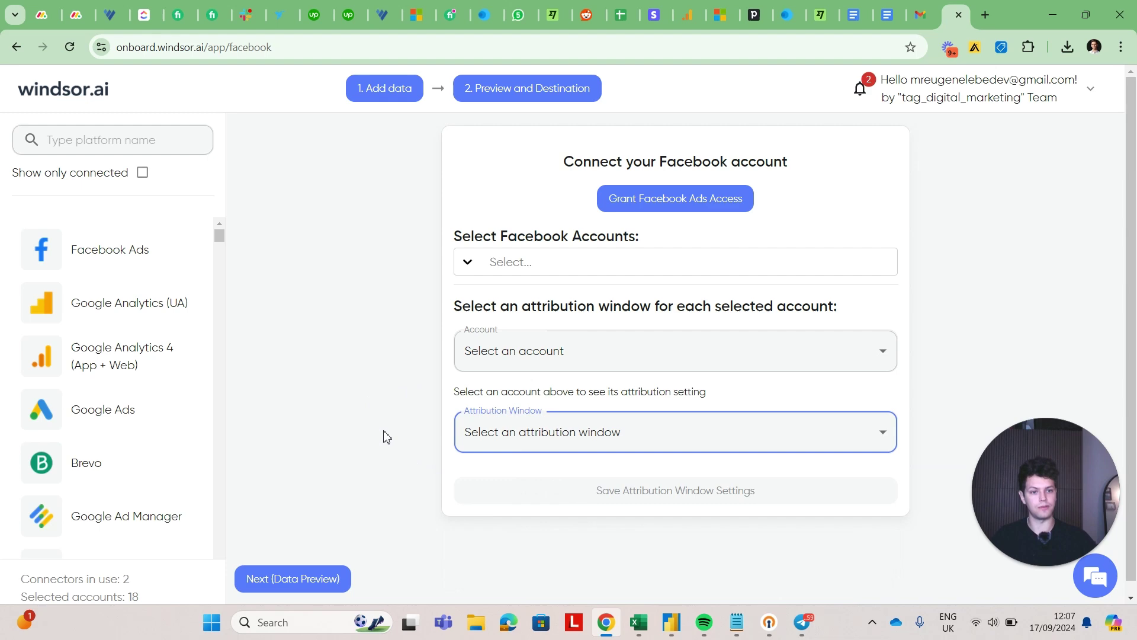
left_click(292, 581)
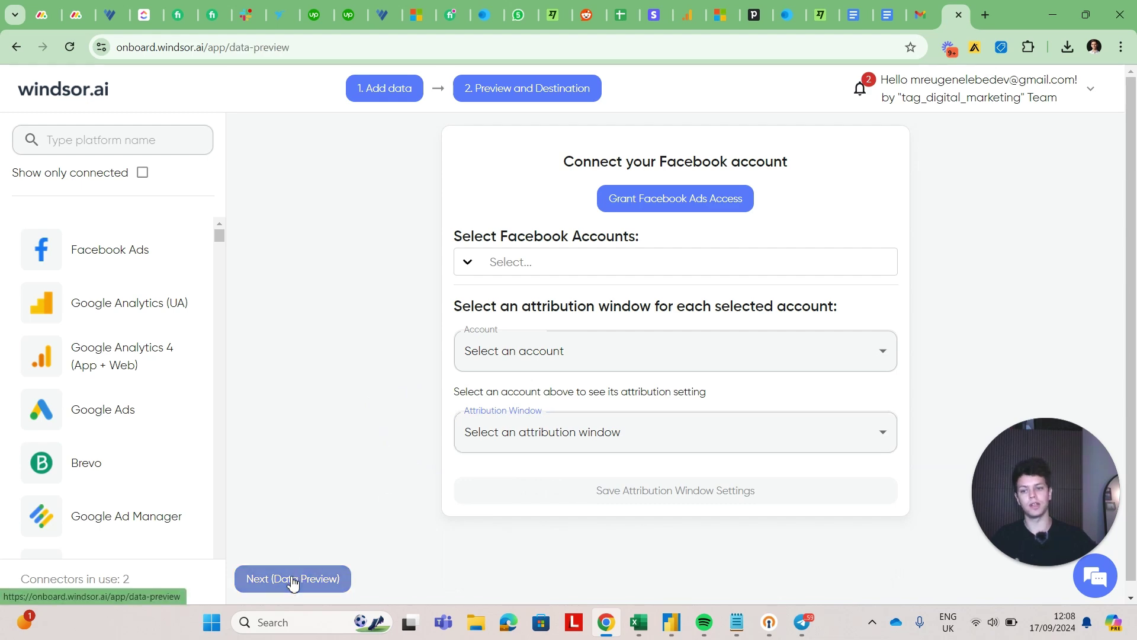
Choose Power BI Desktop as the destination and inspect the fields in the generated connector URL
scroll(450, 479, "down", 2)
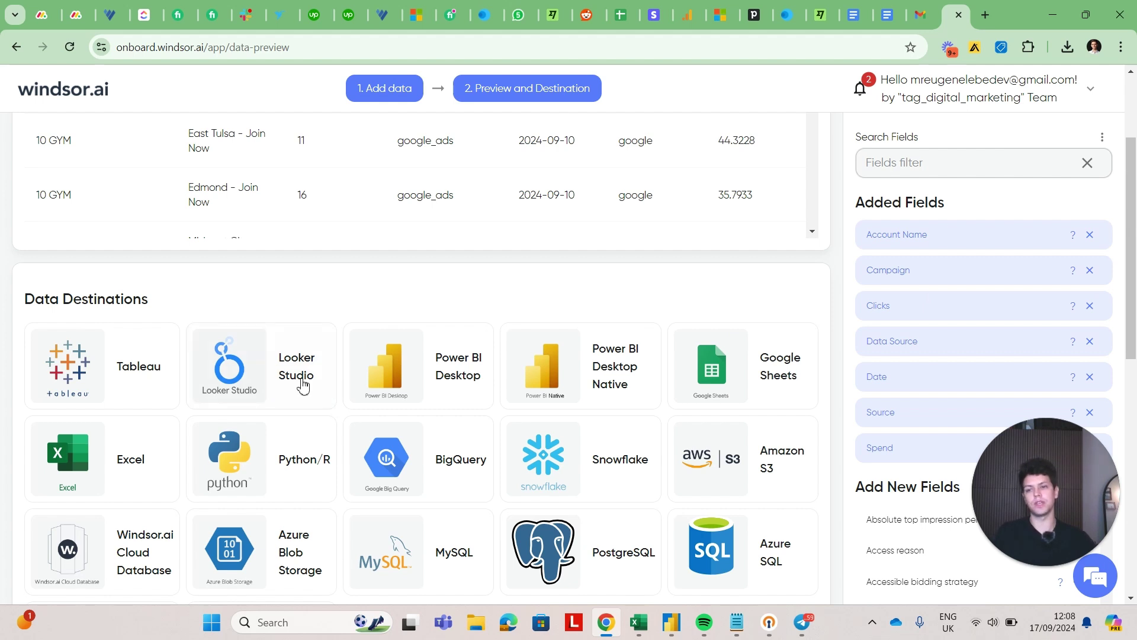
left_click(419, 377)
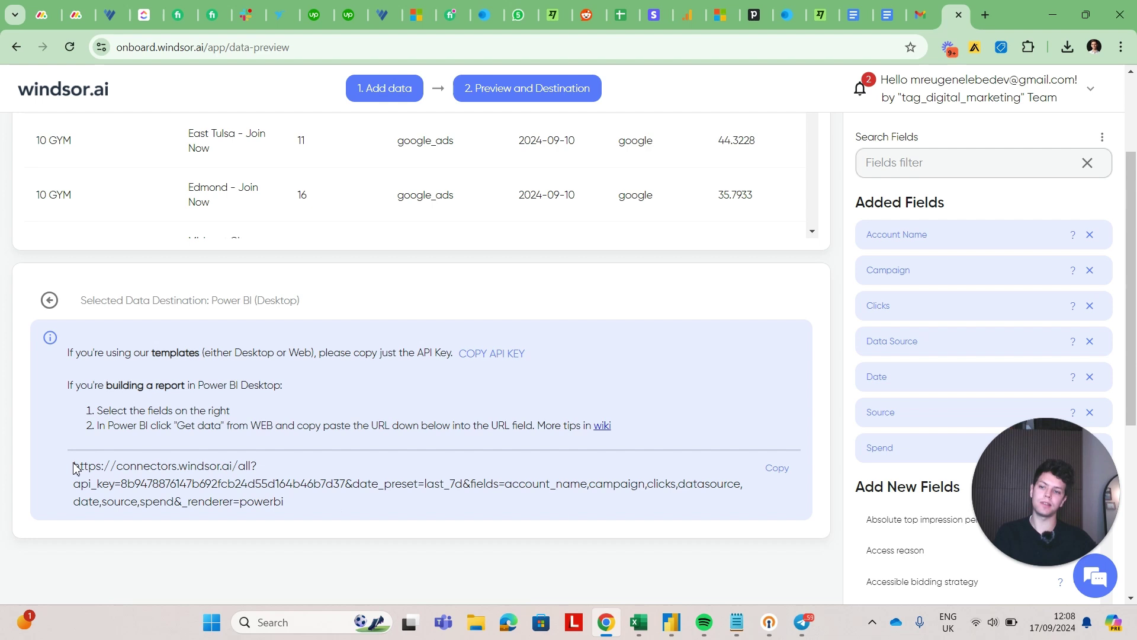
left_click_drag(74, 467, 349, 508)
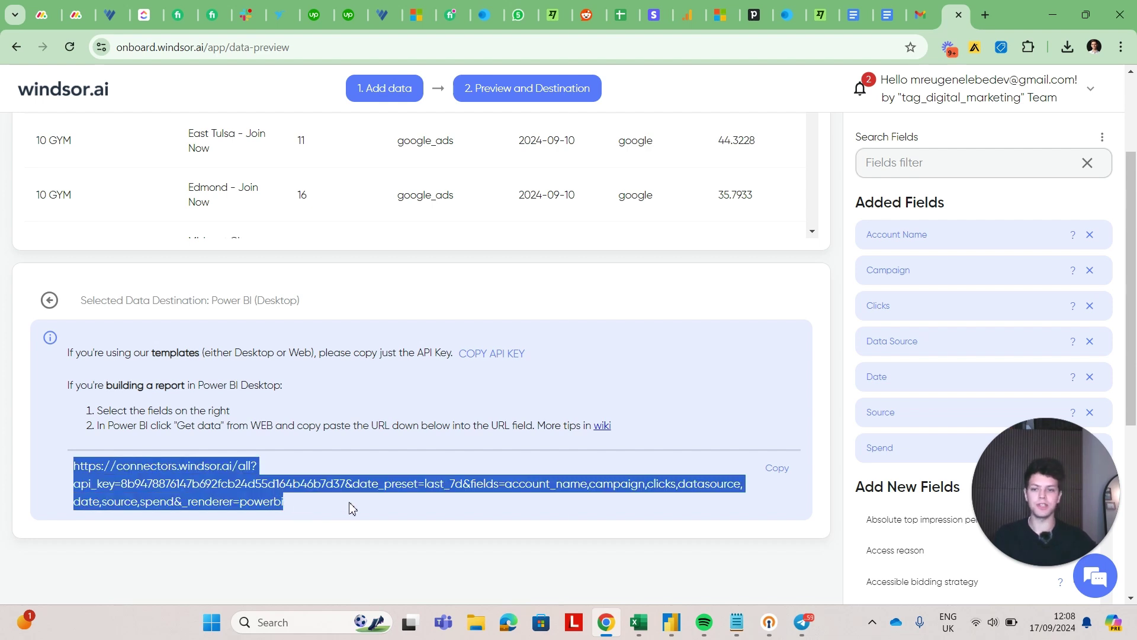
left_click(501, 515)
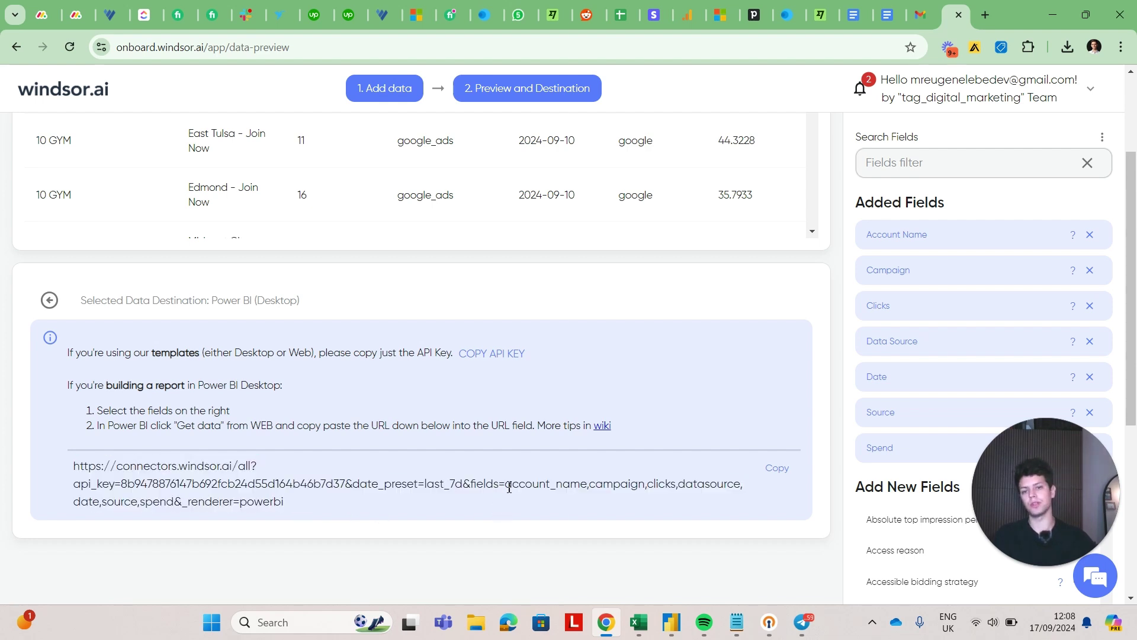
left_click_drag(509, 487, 173, 501)
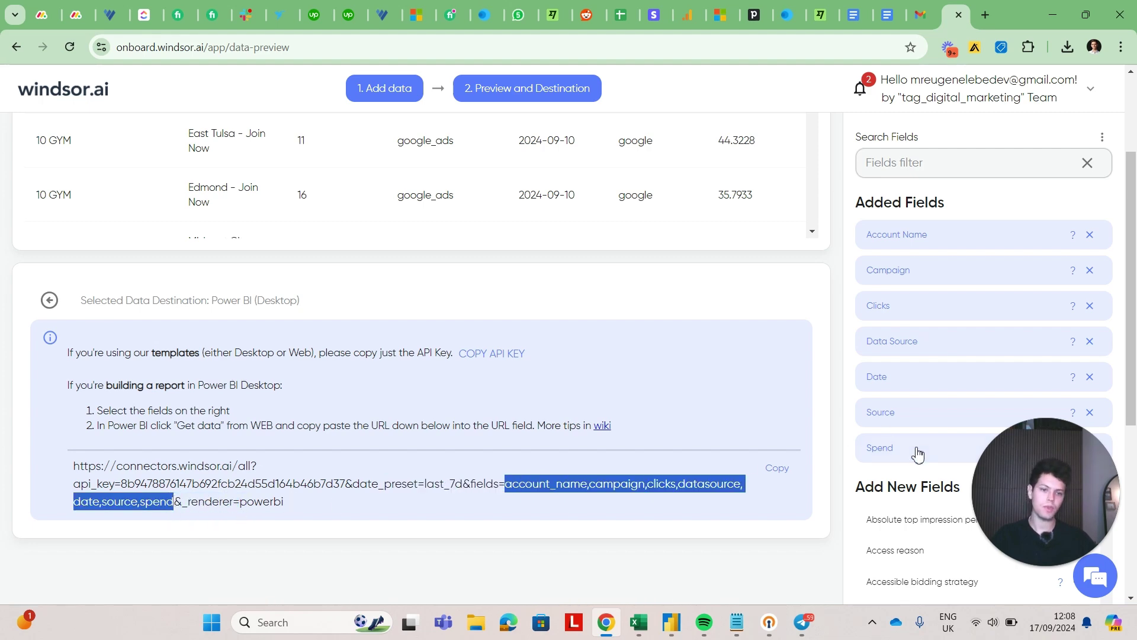
scroll(919, 455, "down", 5)
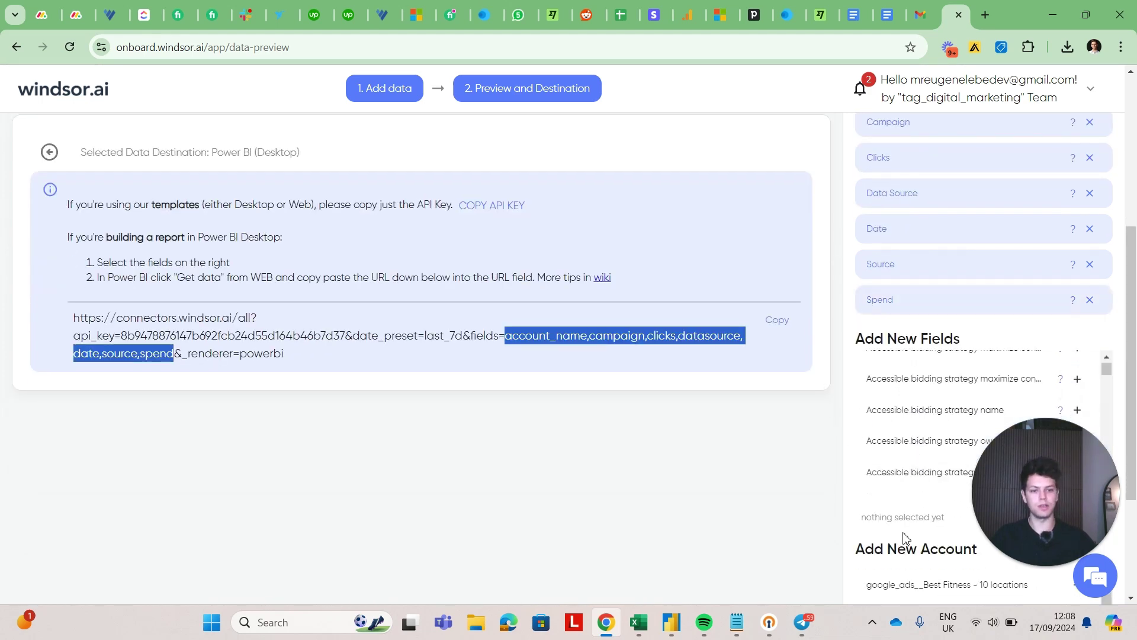
scroll(883, 409, "up", 2)
Add the Access reason field and select the updated connector URL containing access_reason
left_click(894, 402)
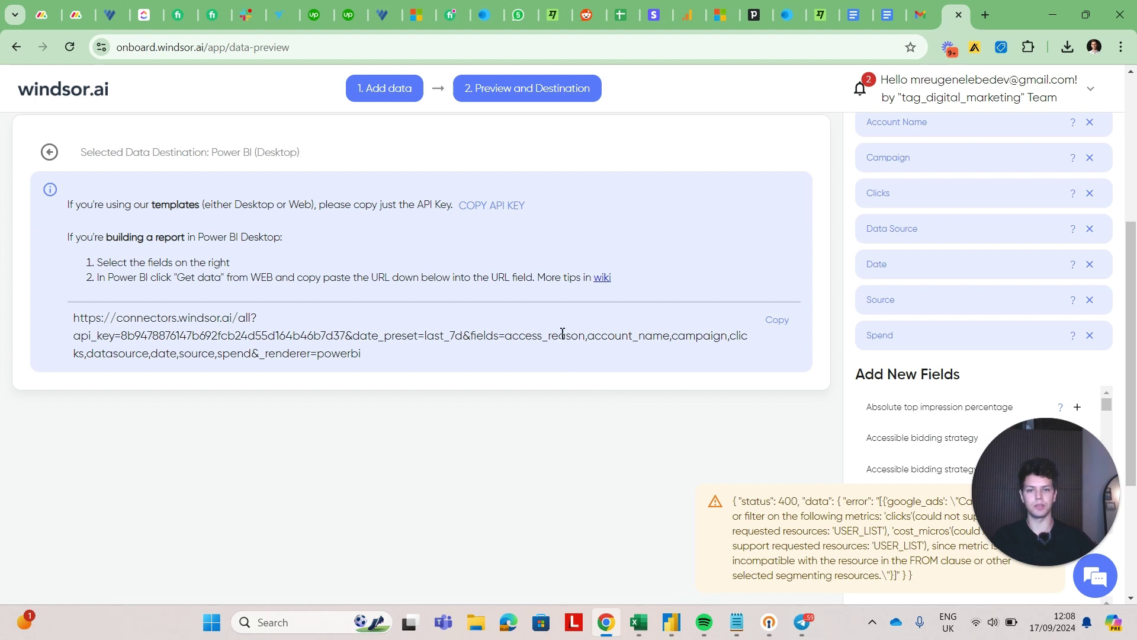
double_click(529, 335)
left_click(392, 442)
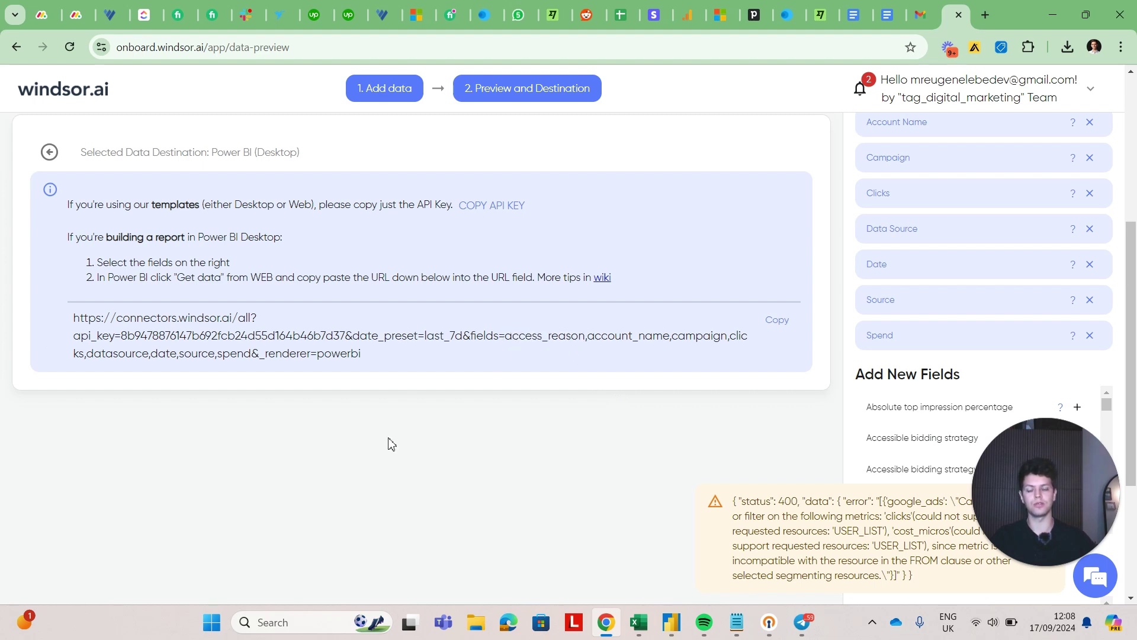
left_click_drag(74, 318, 640, 408)
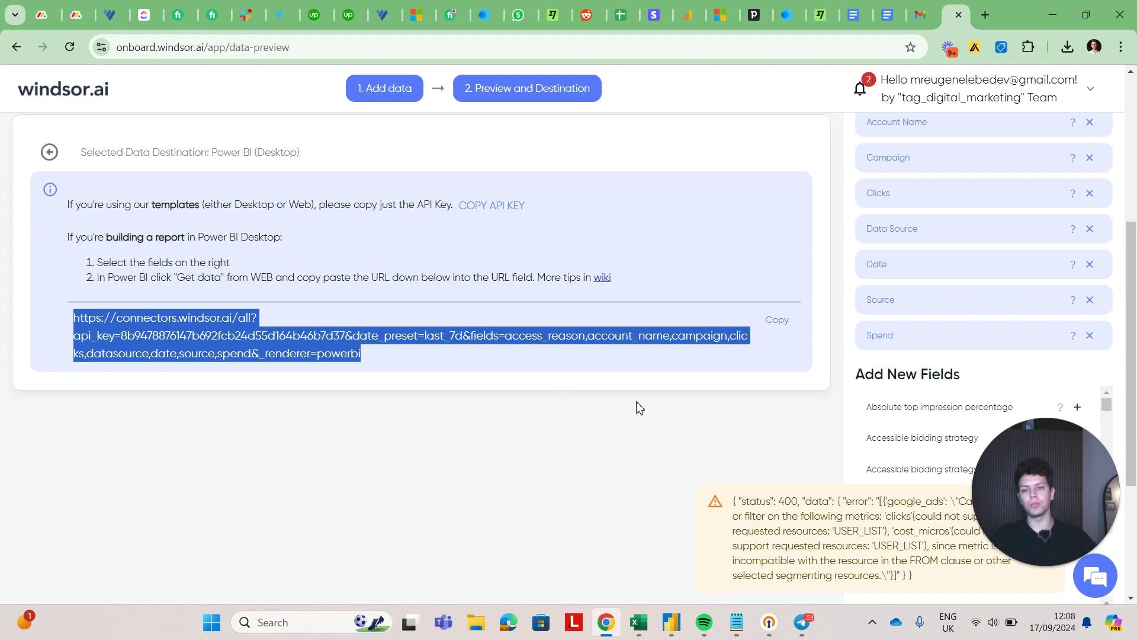
left_click(668, 623)
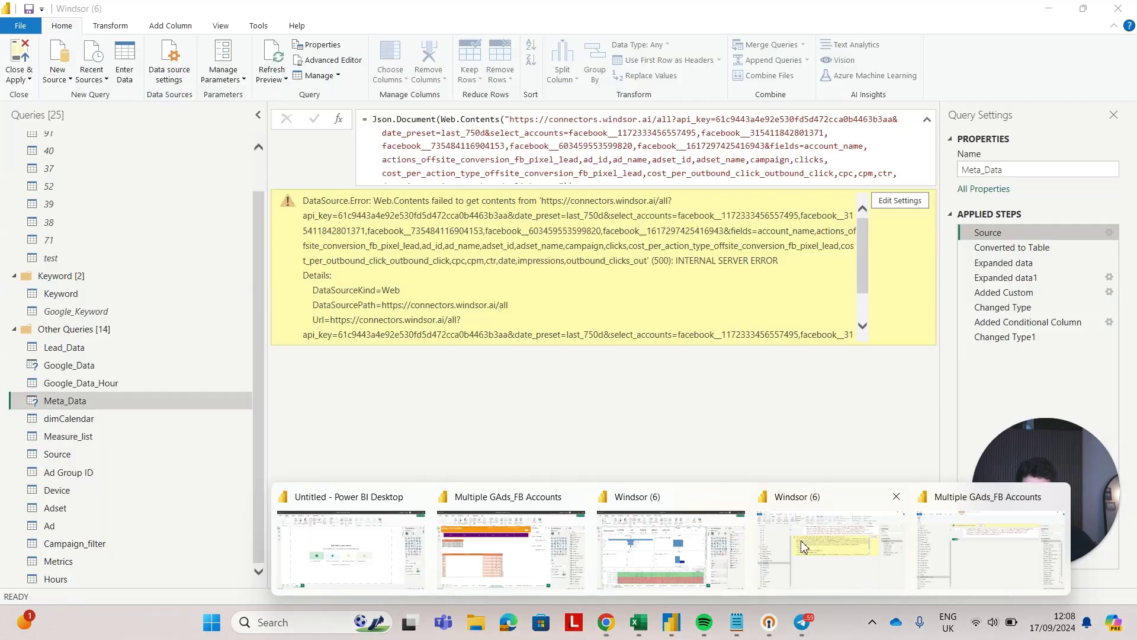
Inspect the Google_Data query's Source formula, highlighting its accounts list and fields in the URL
left_click(776, 551)
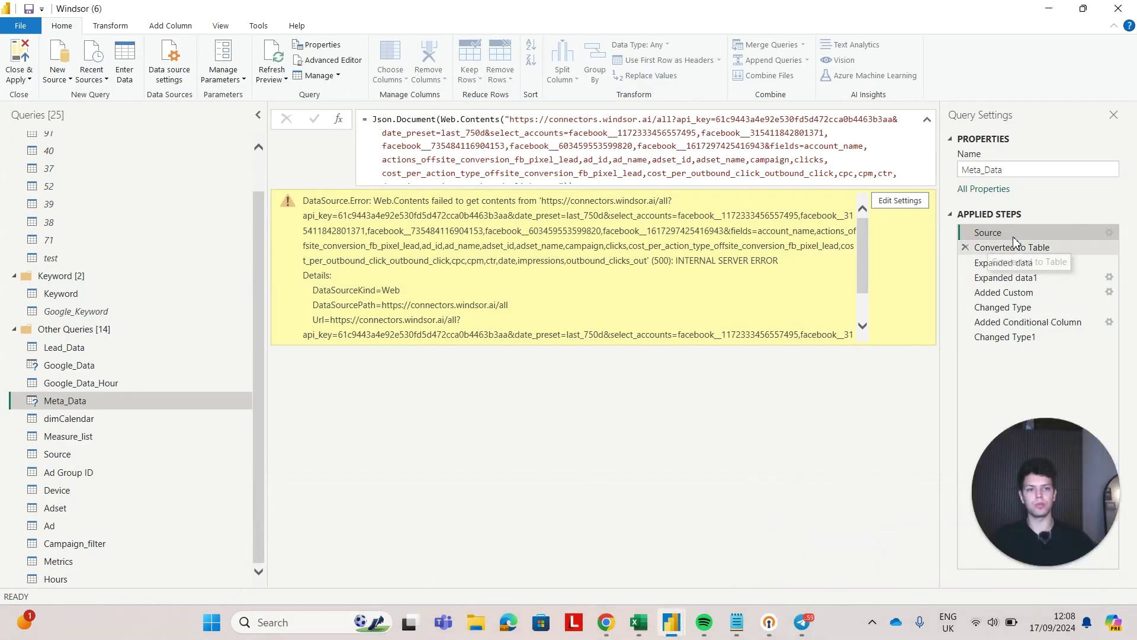
left_click(80, 371)
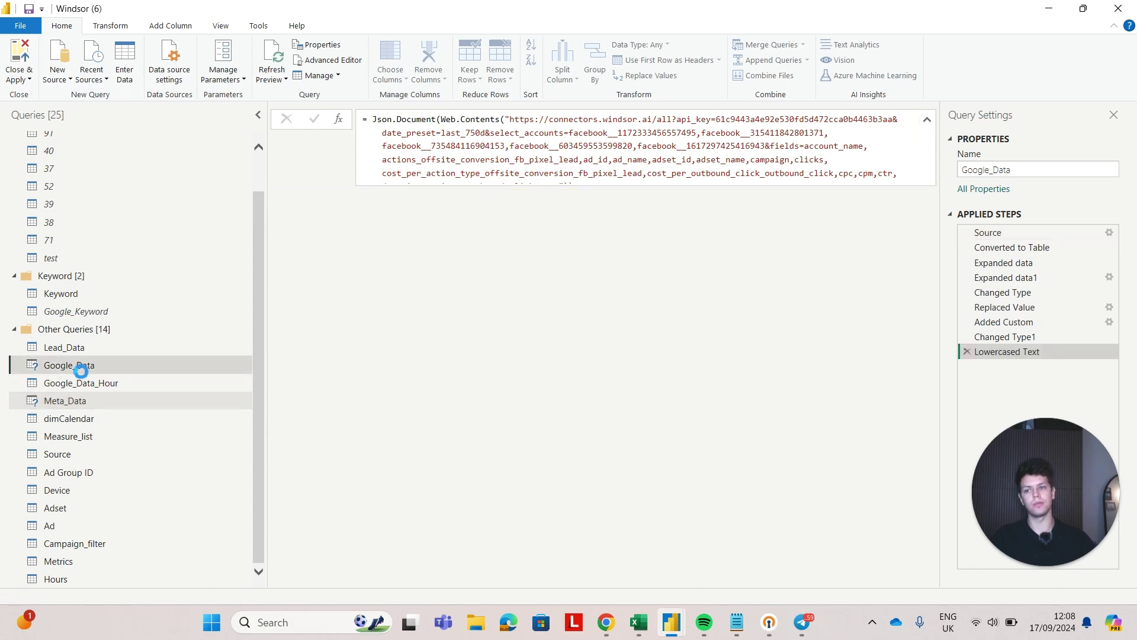
left_click(1003, 235)
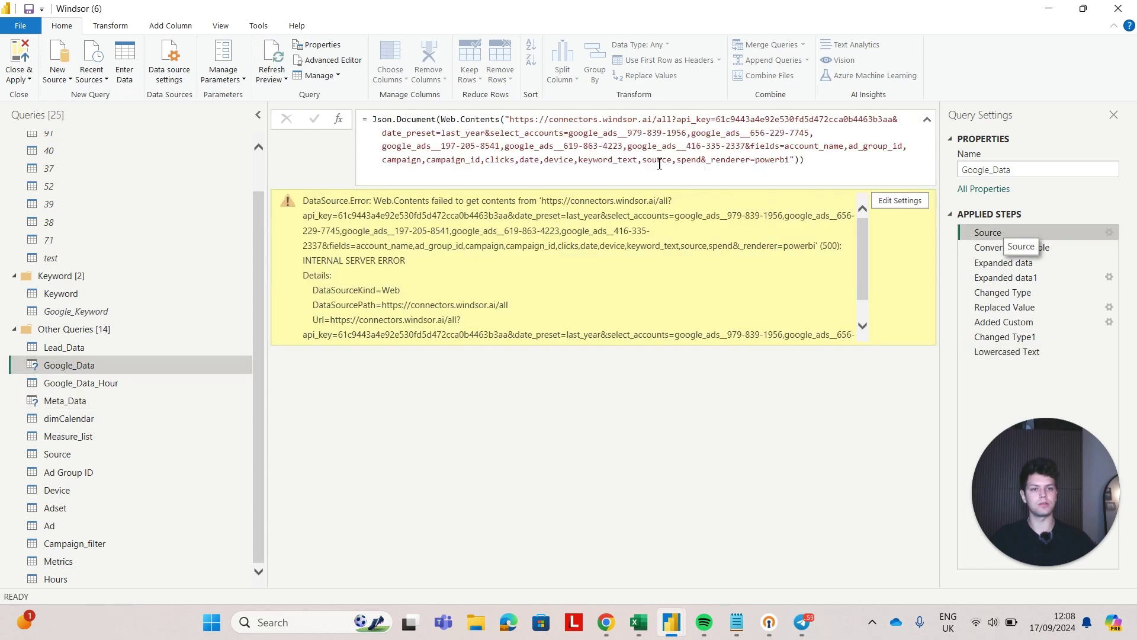
left_click_drag(521, 119, 680, 146)
left_click(681, 146)
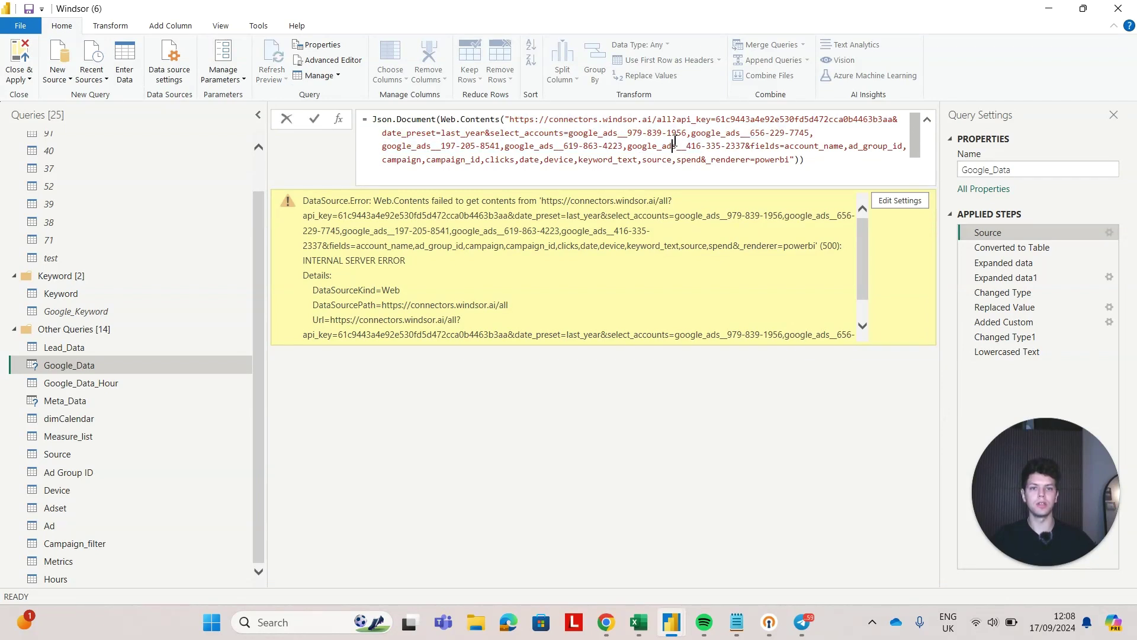
double_click(730, 121)
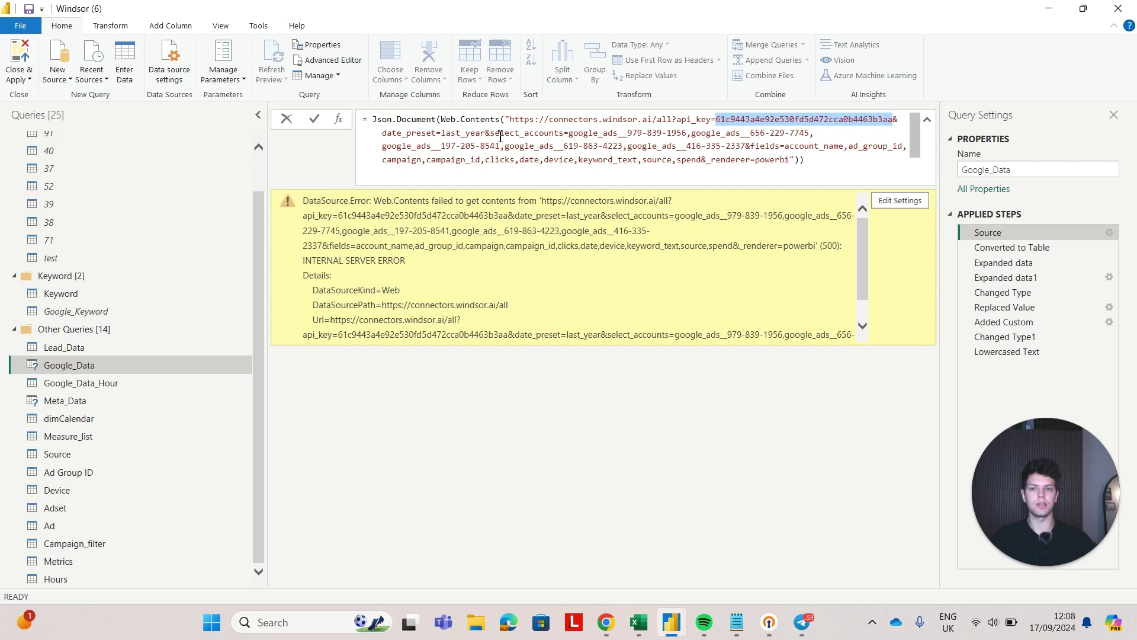
left_click_drag(491, 132, 751, 150)
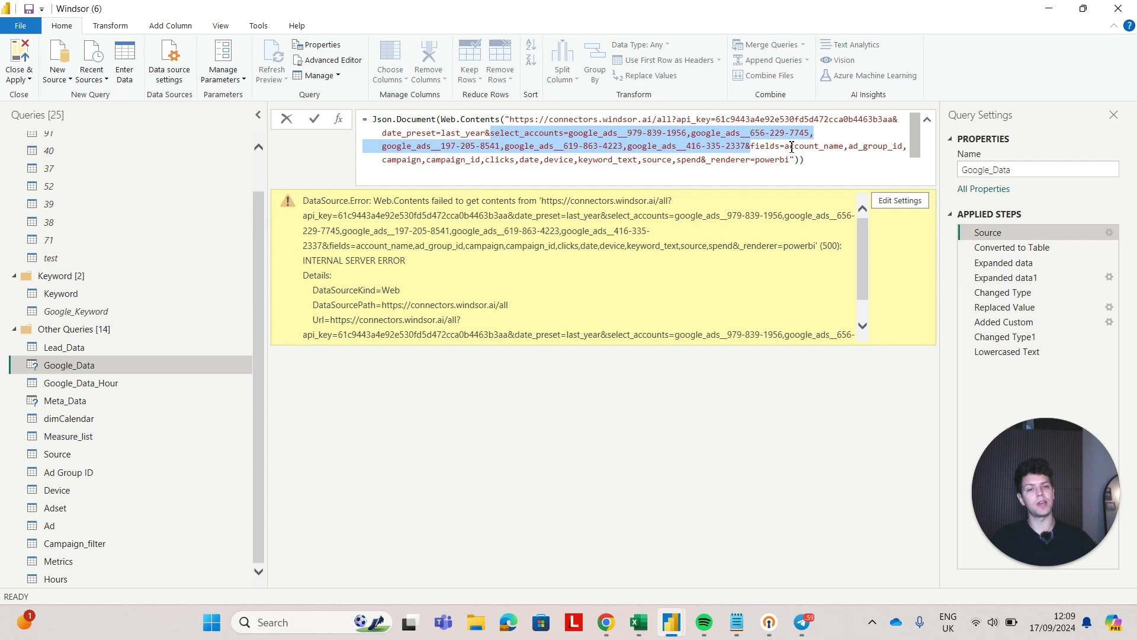
left_click_drag(785, 146, 698, 165)
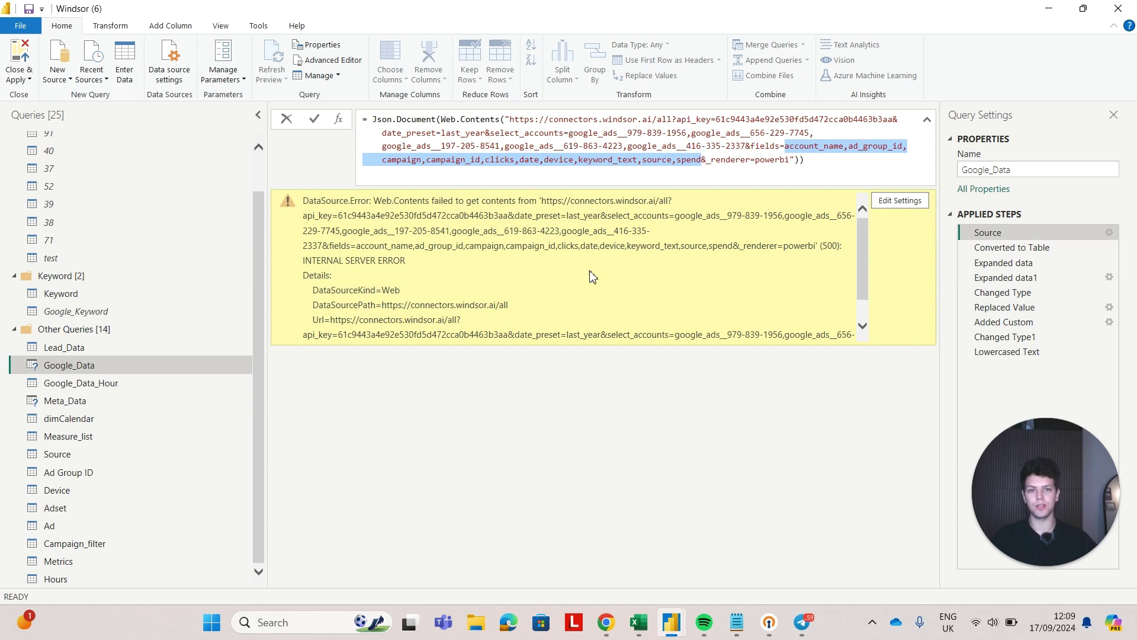
left_click(615, 404)
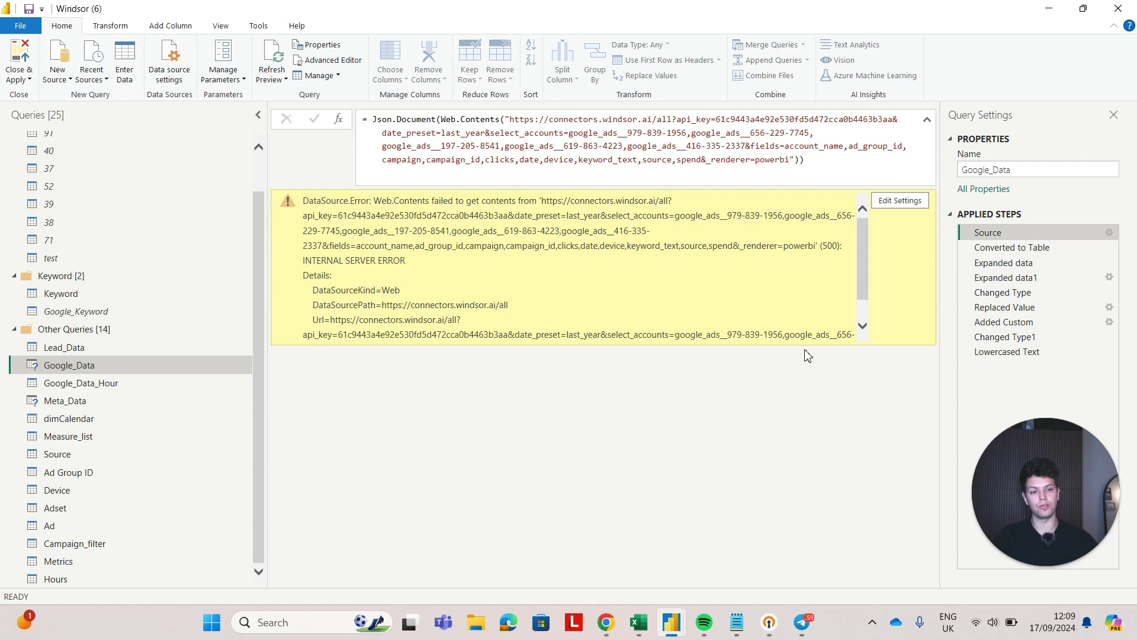
Read through the internal server error message shown in the query preview
left_click_drag(815, 330, 519, 231)
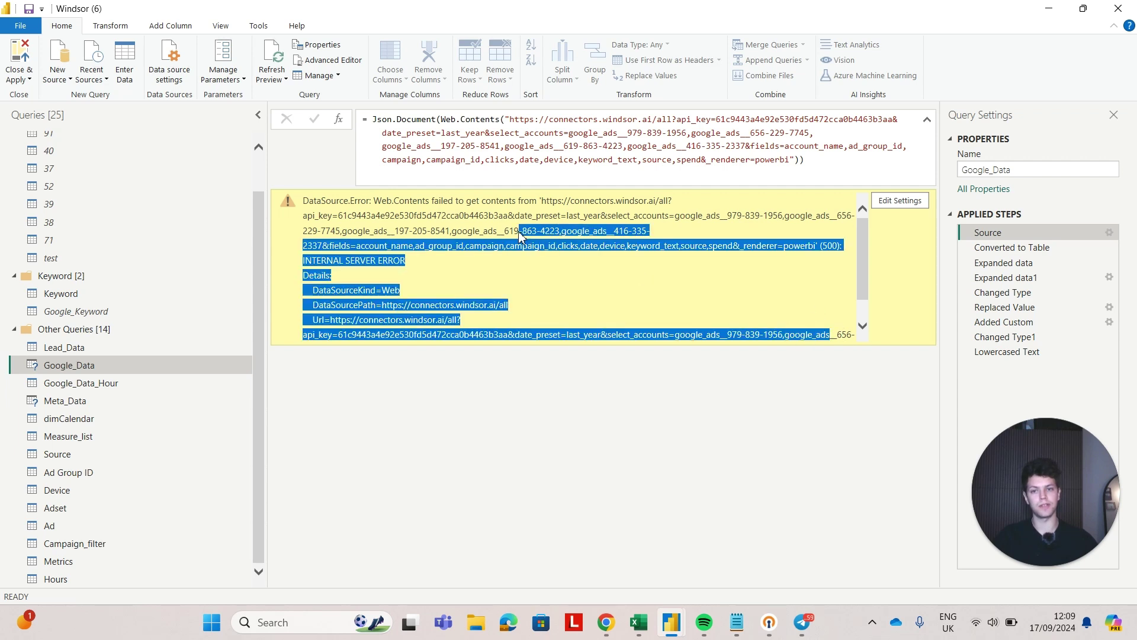
left_click(520, 230)
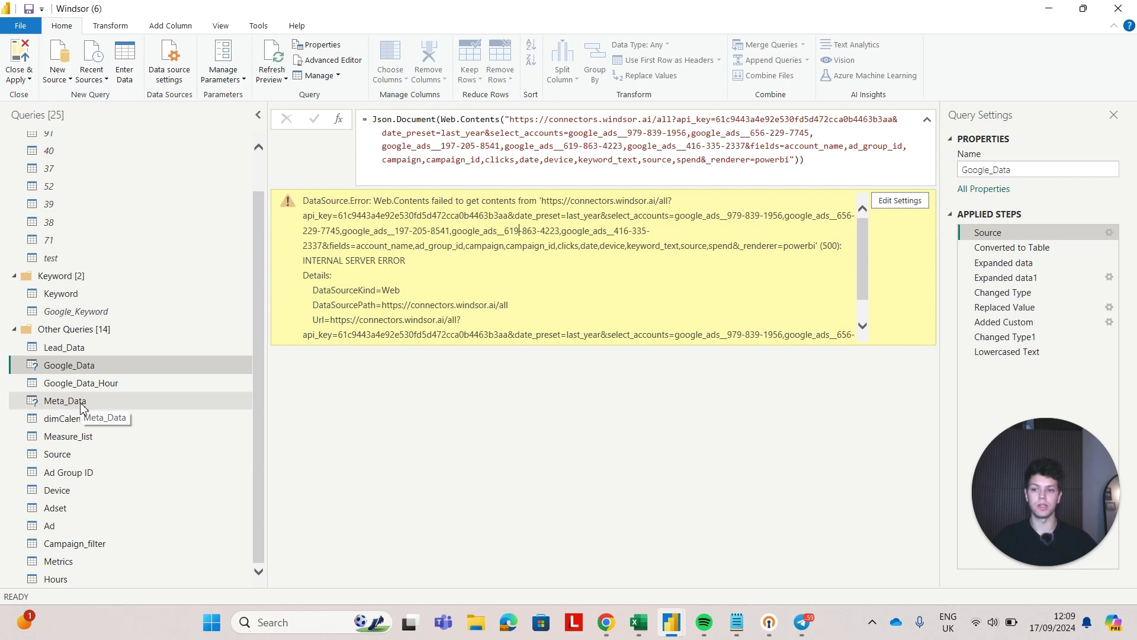
left_click_drag(837, 335, 372, 181)
left_click(297, 197)
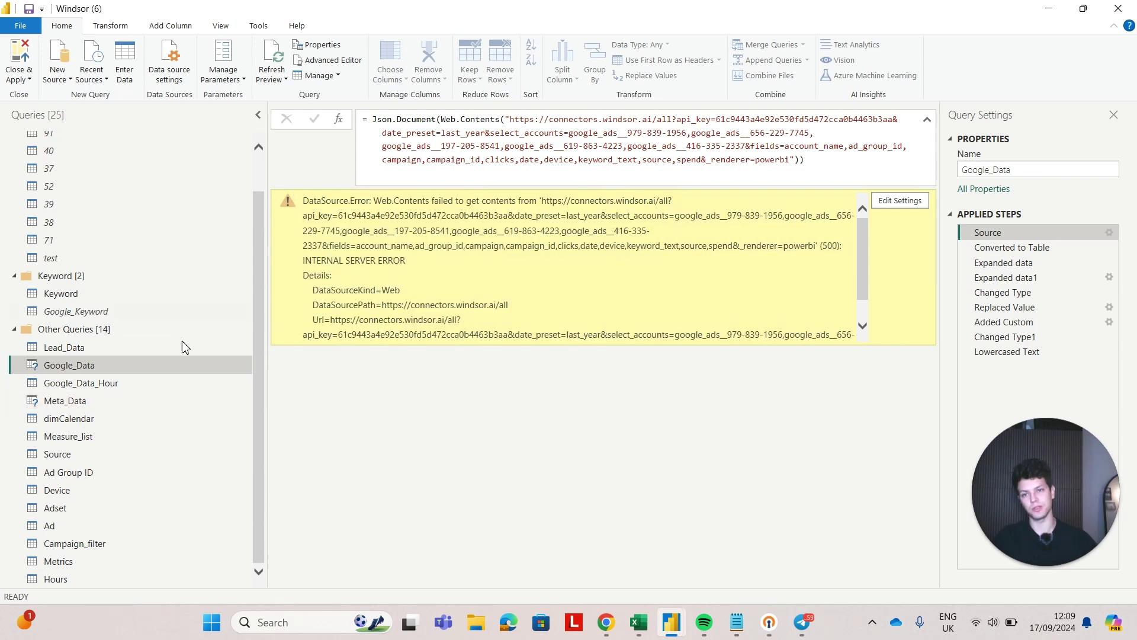
Open the Meta_Data Source step and review the Facebook accounts listed in its connector URL
left_click(86, 400)
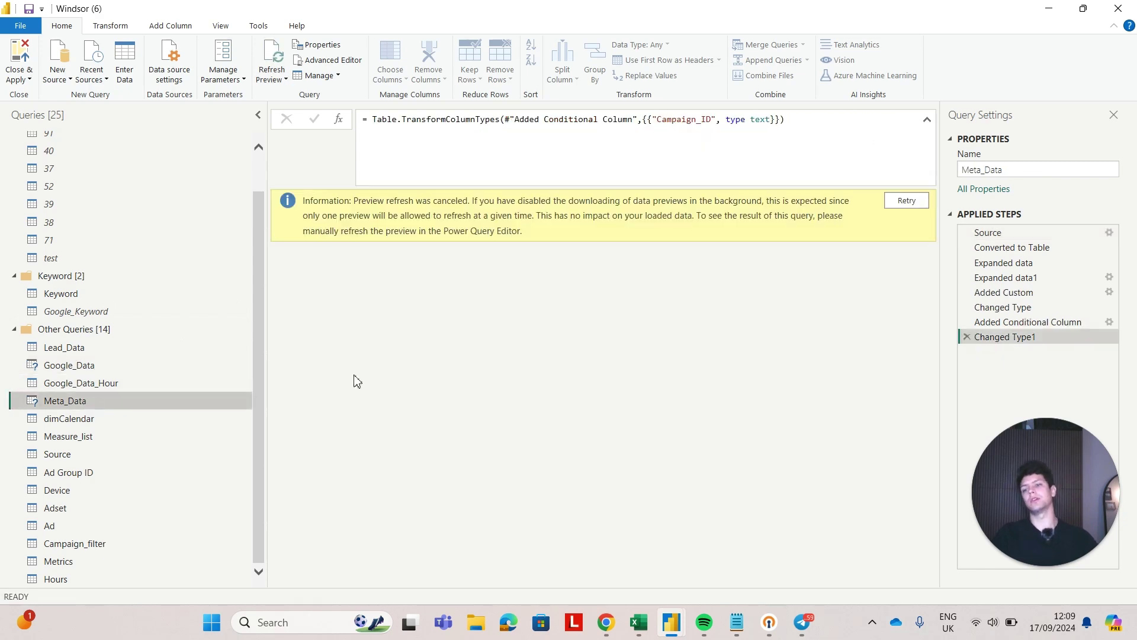
left_click(1006, 232)
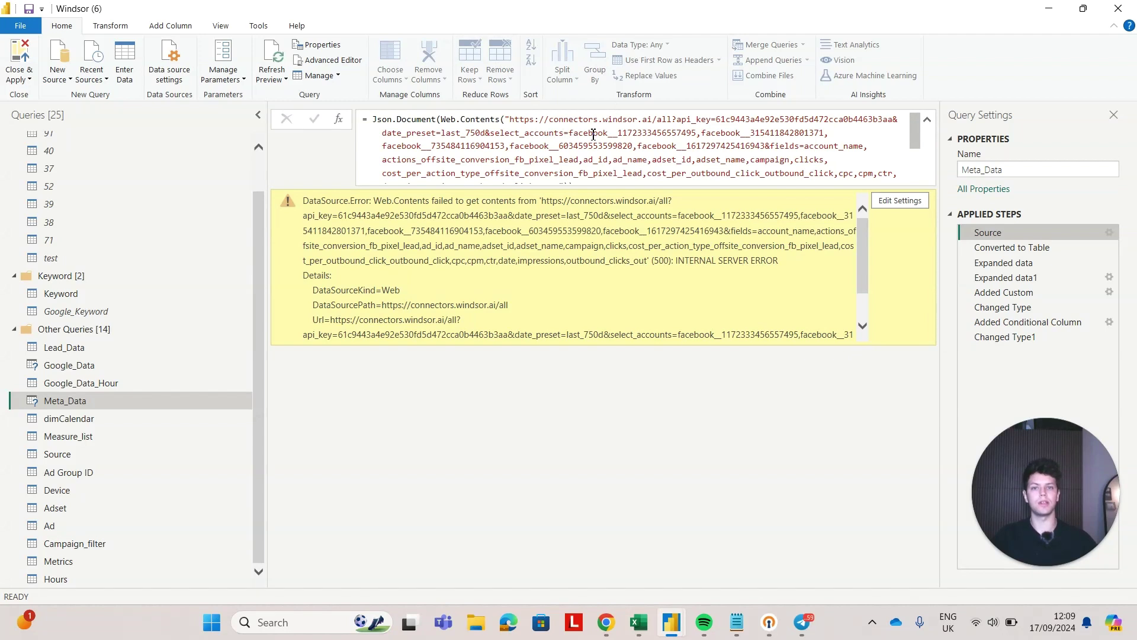
left_click_drag(593, 134, 787, 147)
scroll(705, 148, "down", 1)
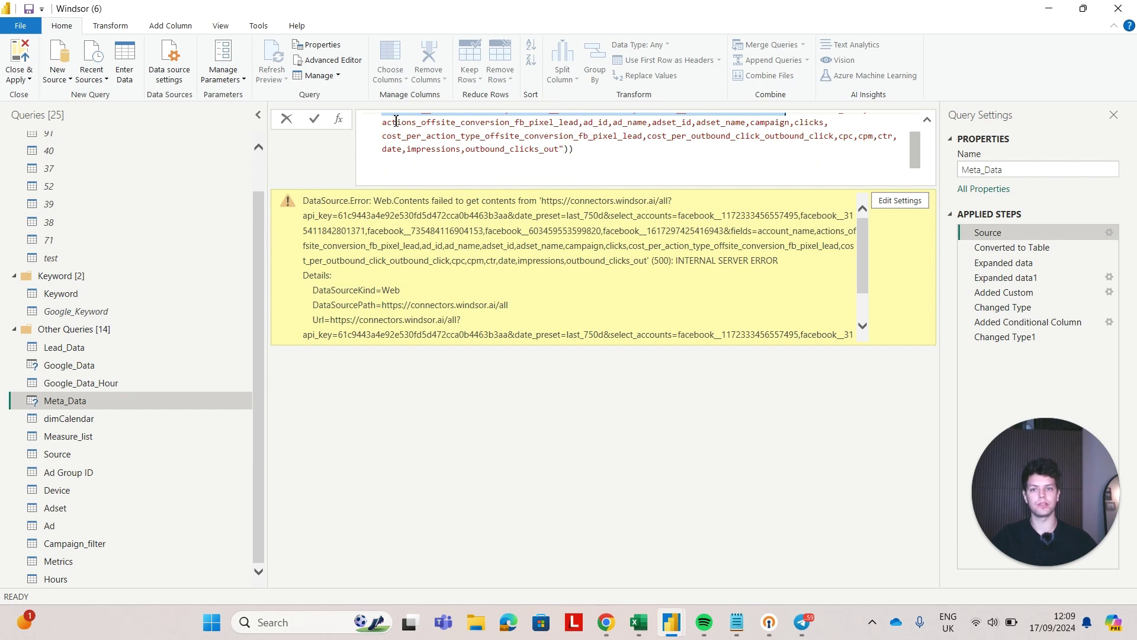
left_click(621, 453)
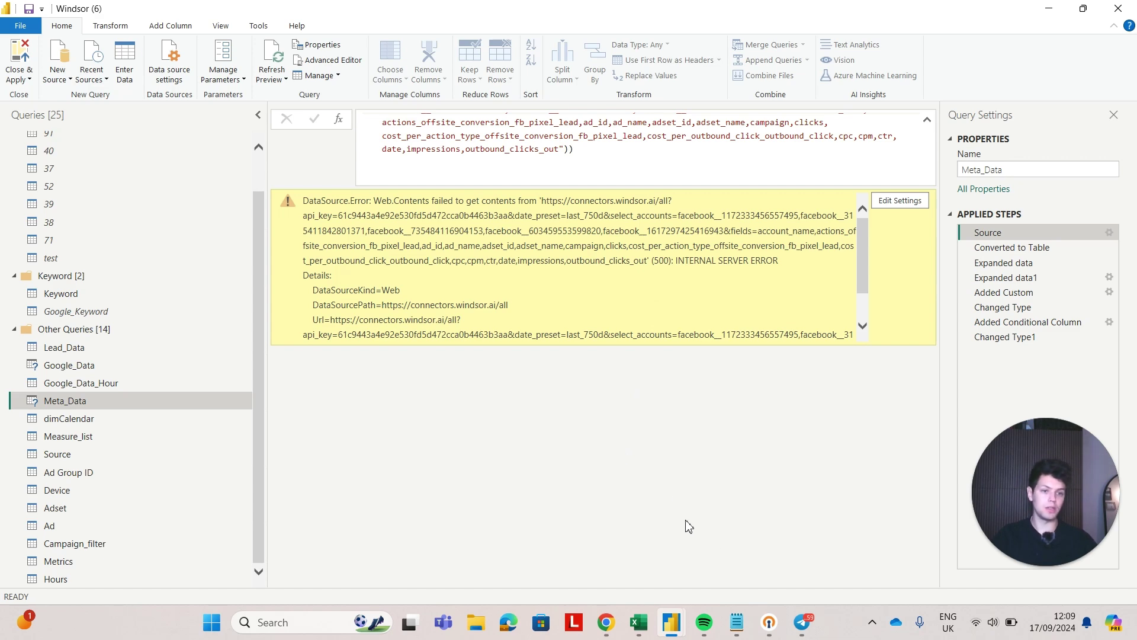
On the Windsor (6) Overview page, clear the table cross-filter and leave the Source slicer on All
mouse_move(679, 624)
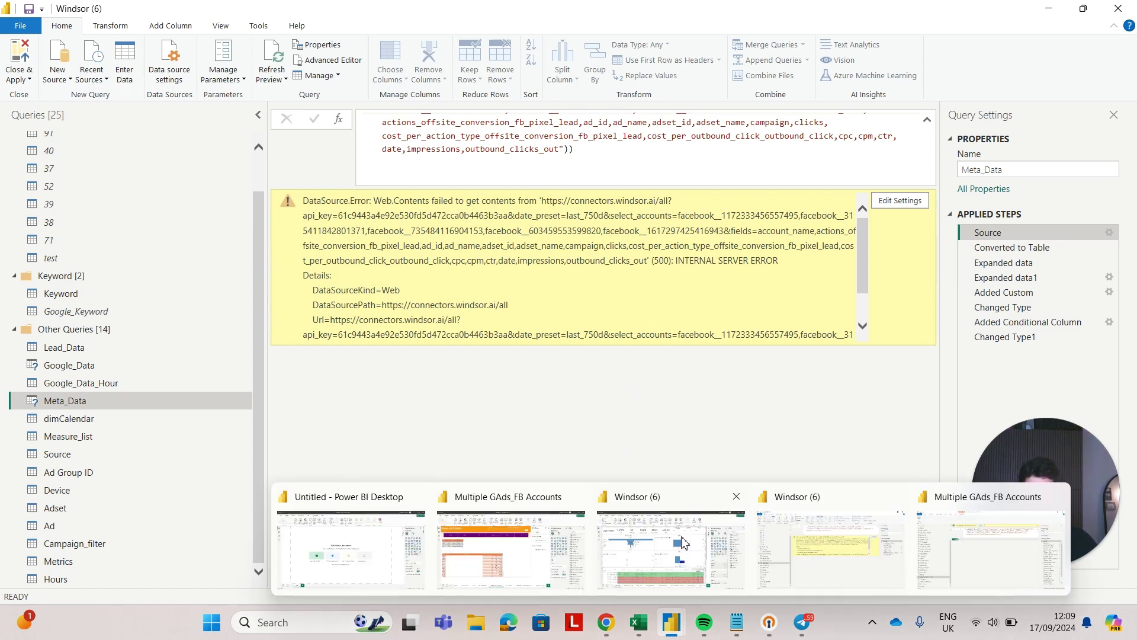
left_click(686, 543)
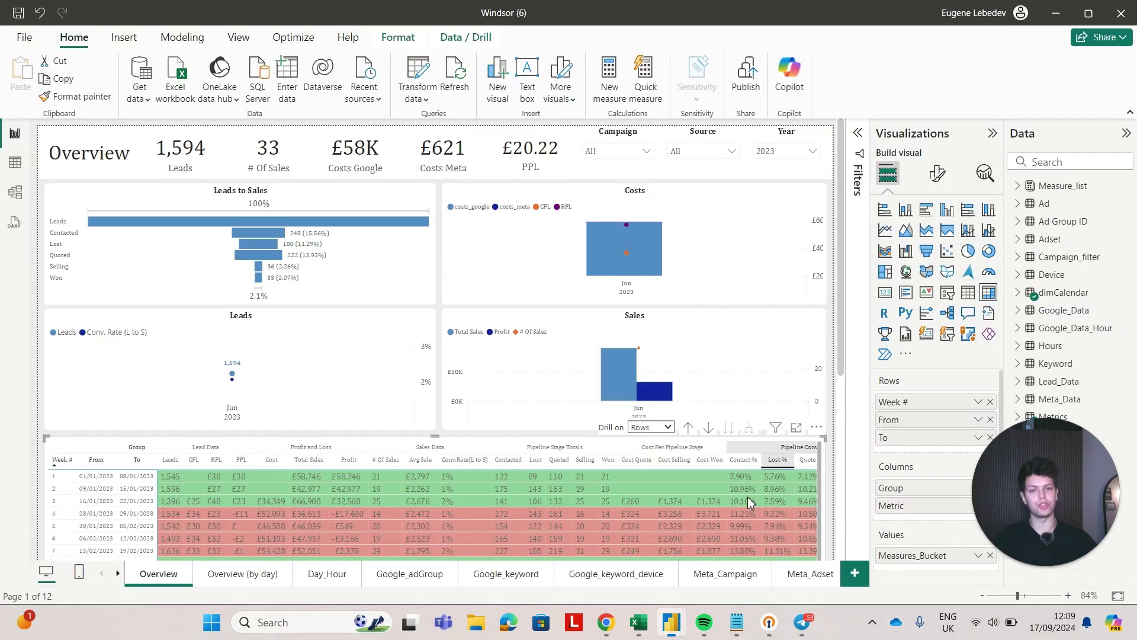
left_click(635, 134)
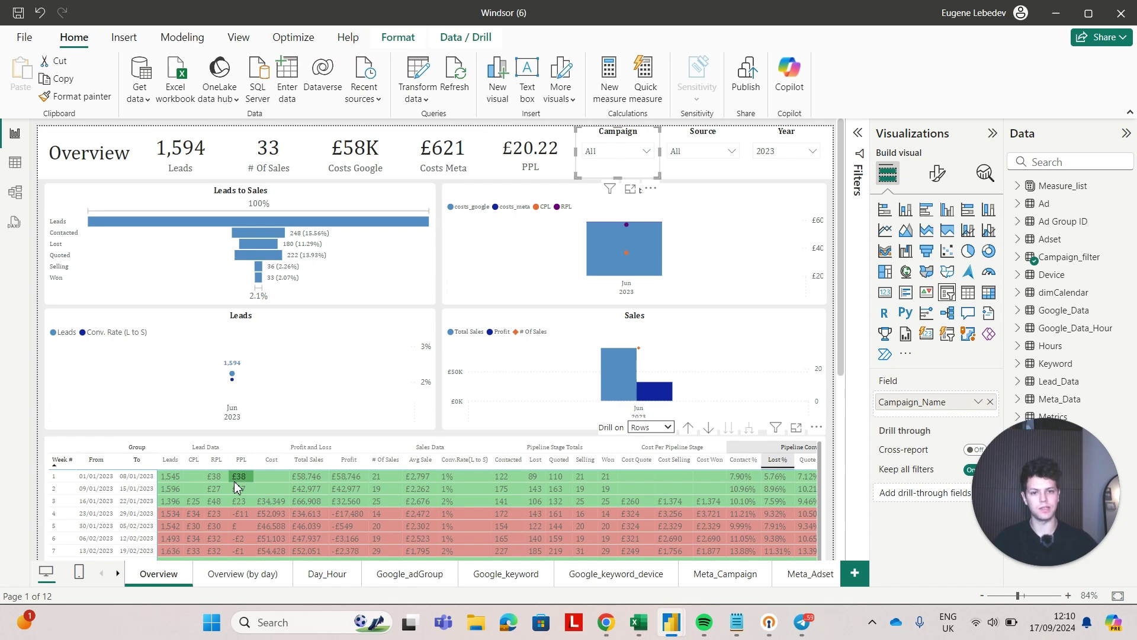
key("Left")
key("Left")
key("Left")
key("Left")
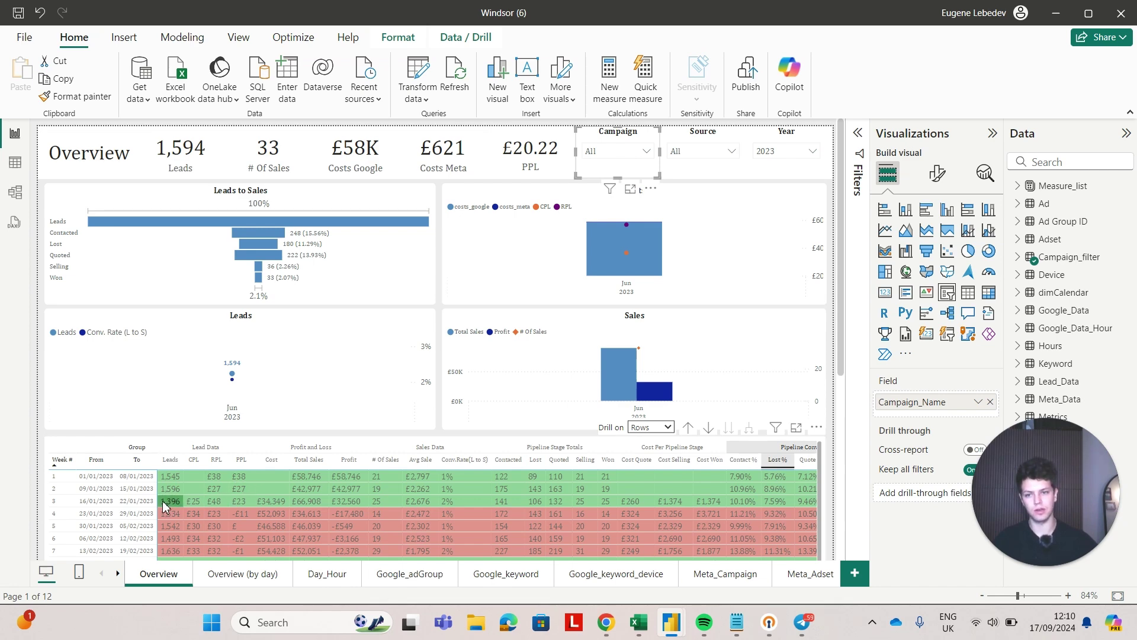
left_click(776, 448)
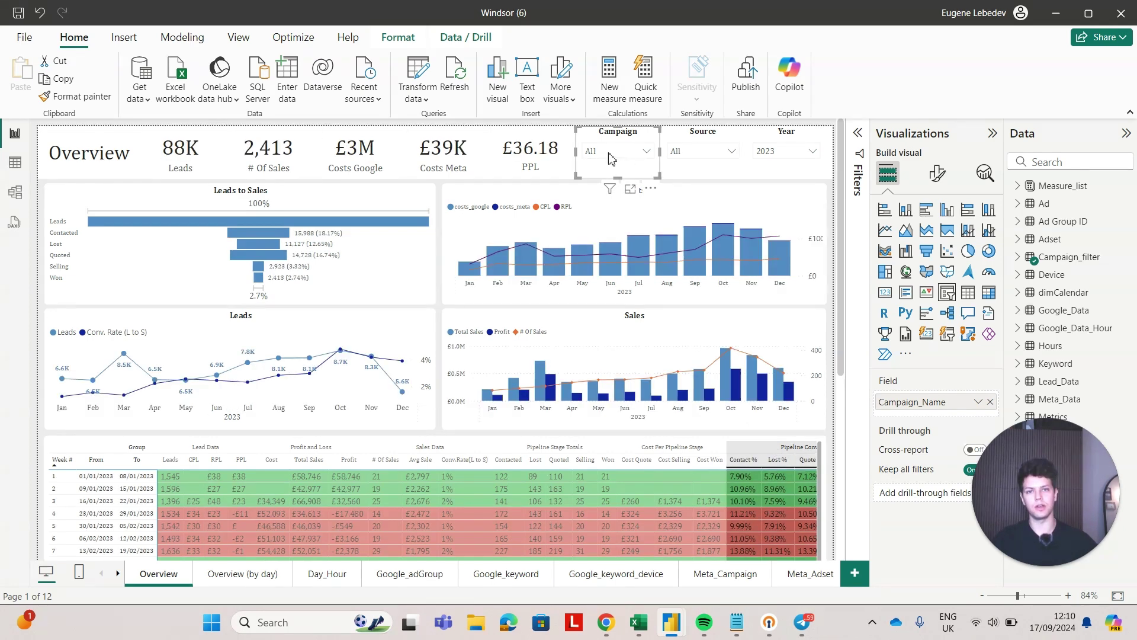
left_click(704, 155)
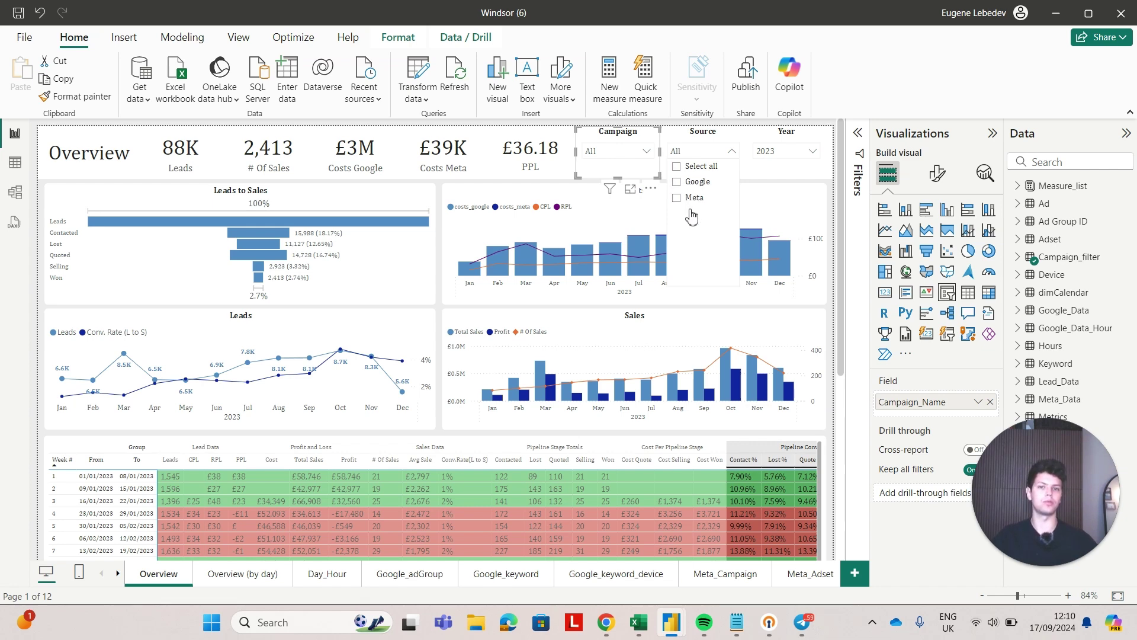
left_click(687, 155)
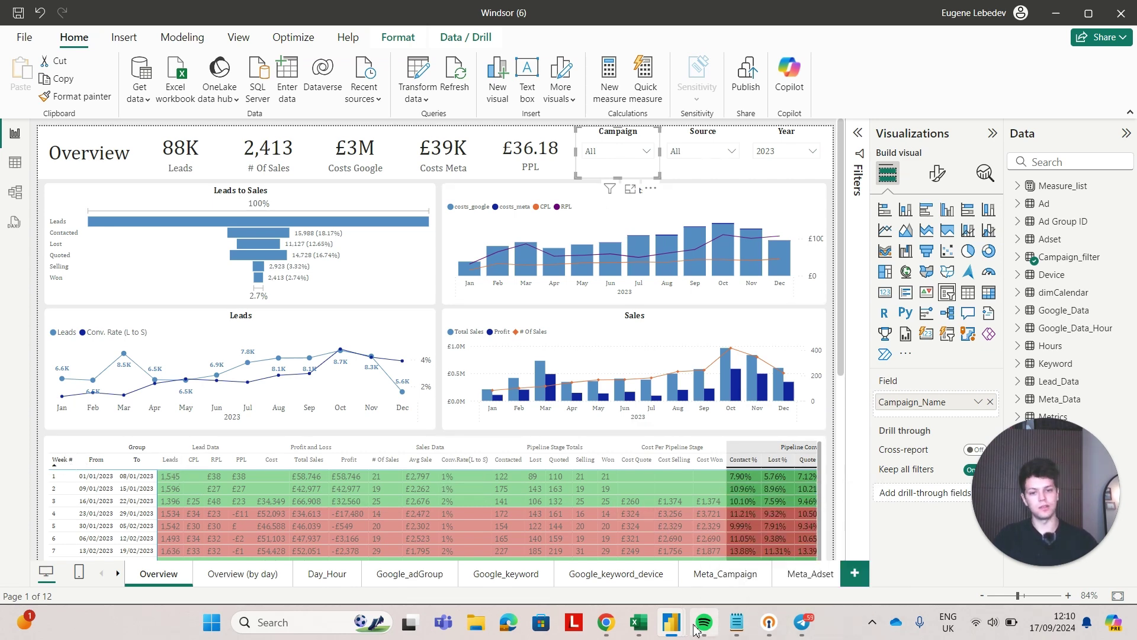
Switch to the Multiple GAds_FB Accounts report and open the Linkedin&Facebook Paid query for editing
mouse_move(678, 628)
left_click(531, 566)
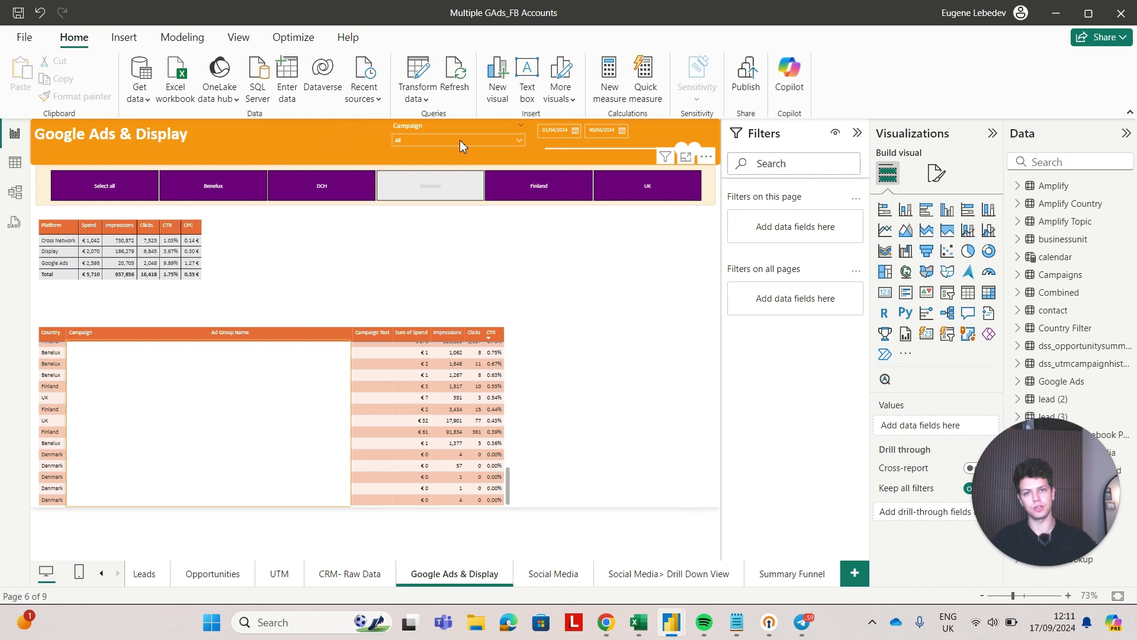
left_click(423, 67)
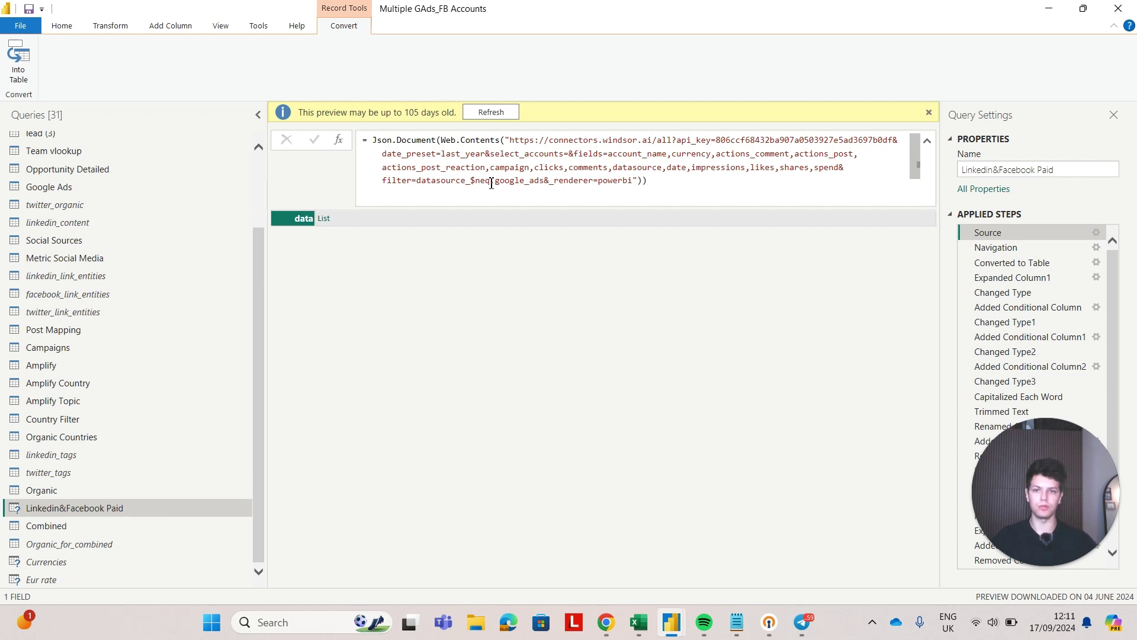
left_click_drag(475, 181, 533, 180)
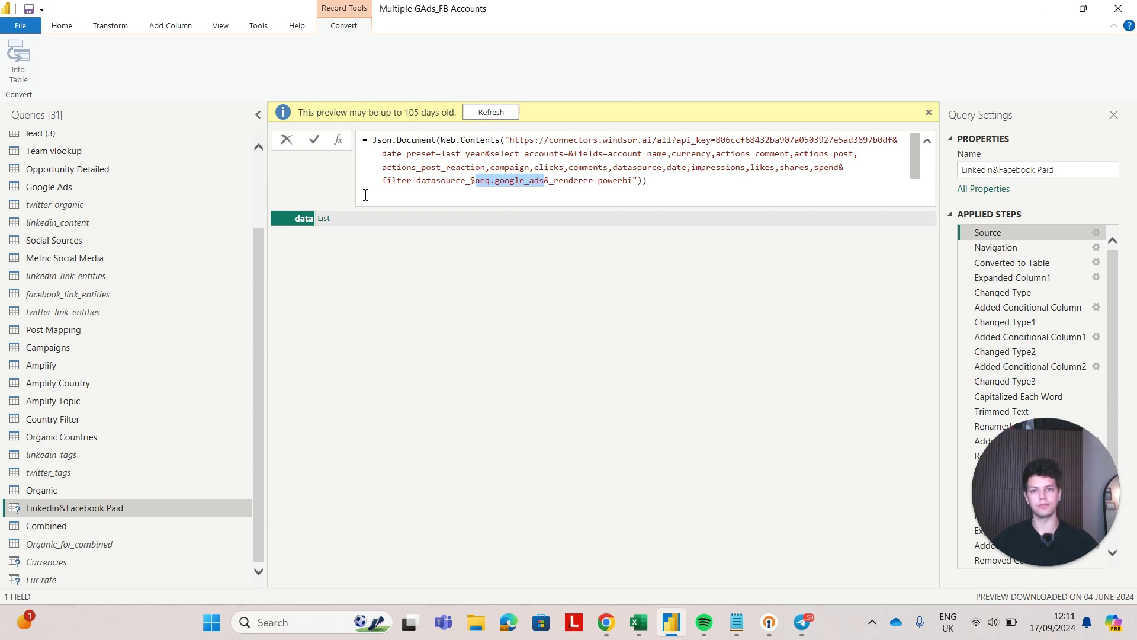
left_click(389, 432)
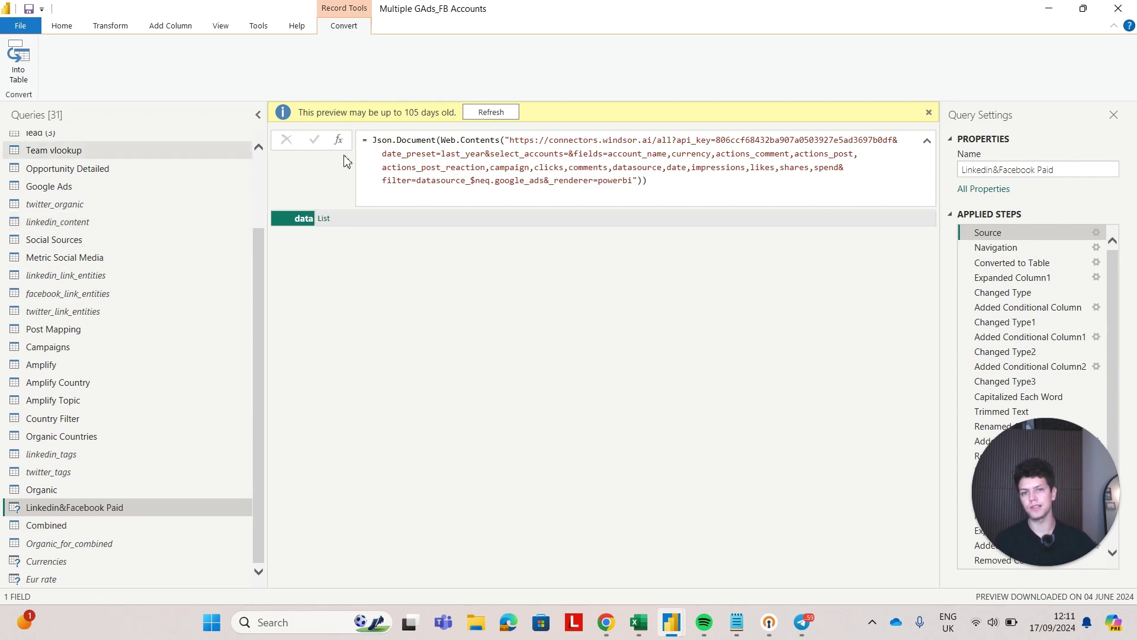
left_click(1051, 12)
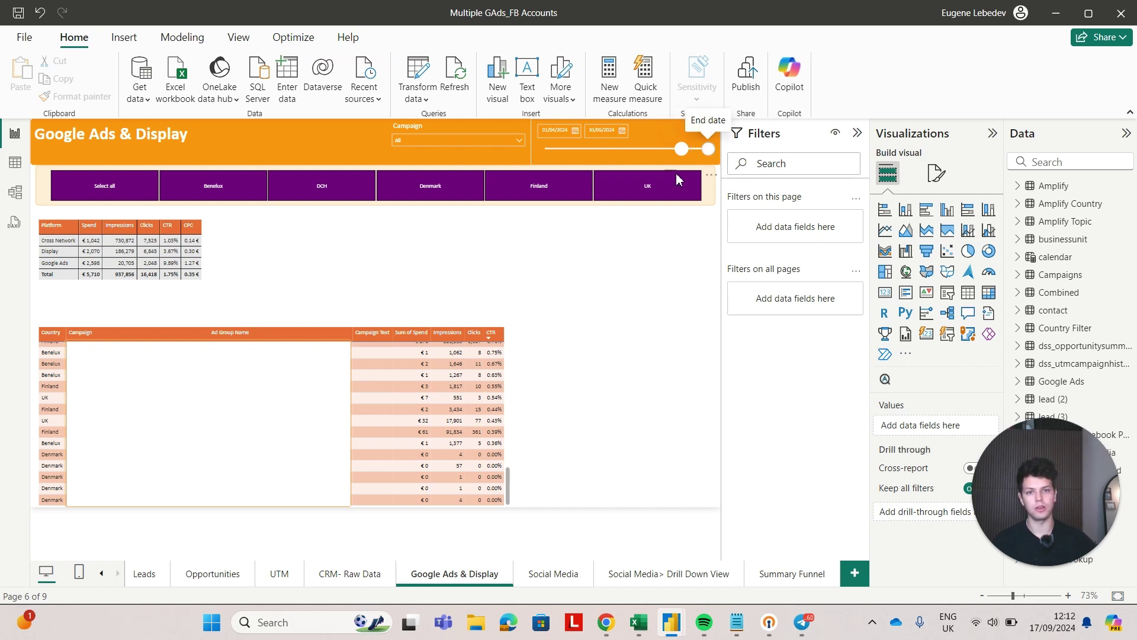
Drag the date slicer end to 31/05/2024 and sort campaigns by Sum of Spend, highest first
left_click_drag(695, 150, 708, 155)
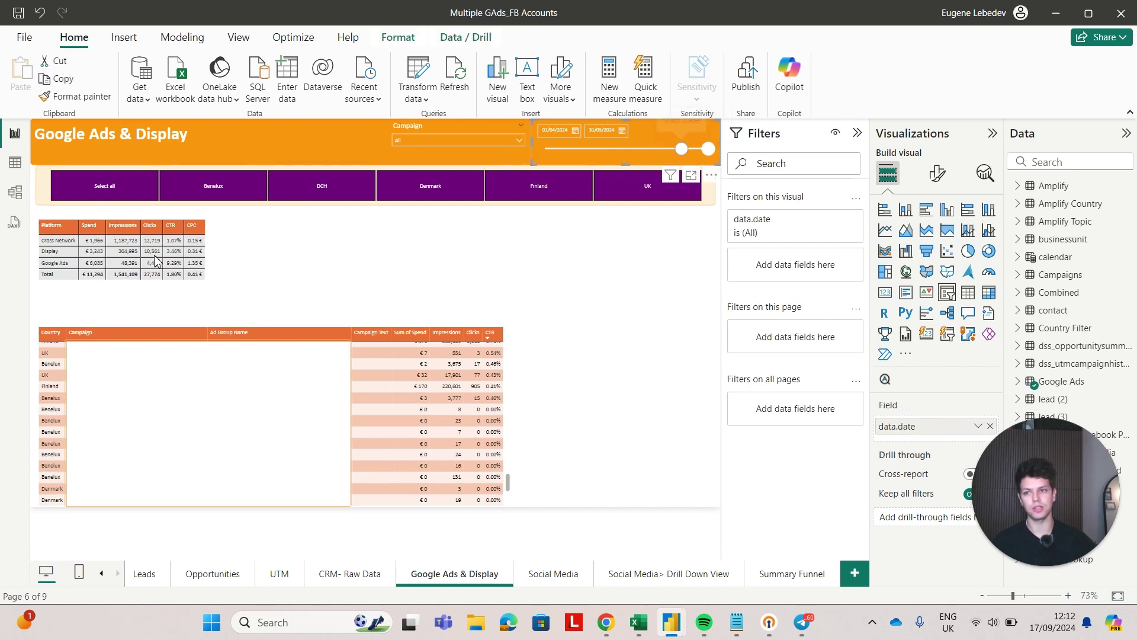
left_click(317, 296)
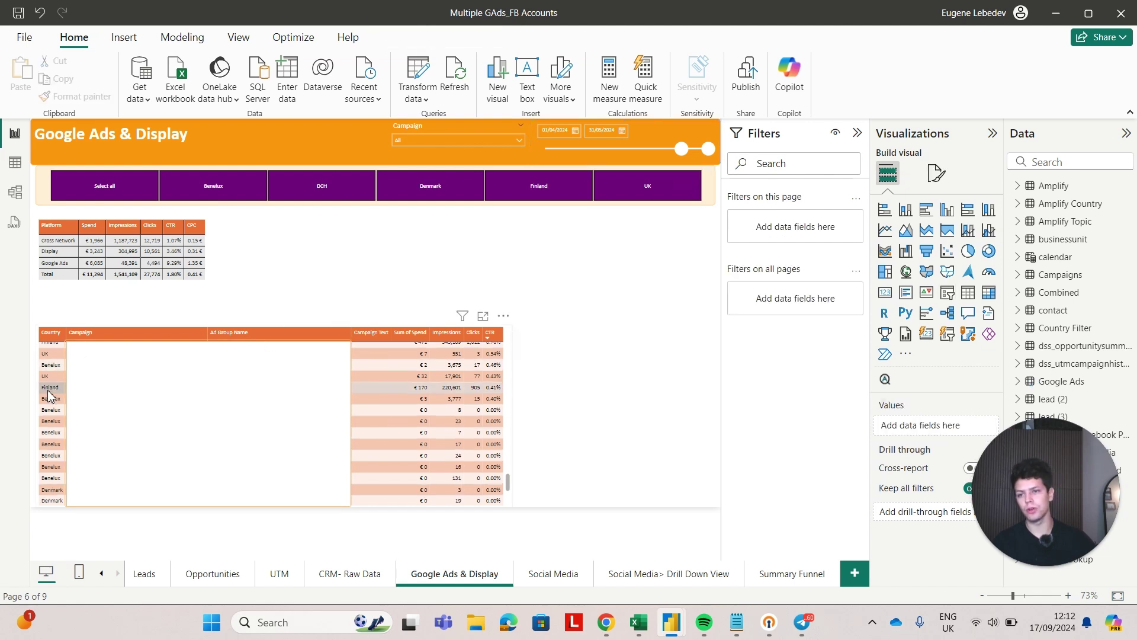
scroll(56, 379, "up", 5)
scroll(55, 392, "up", 10)
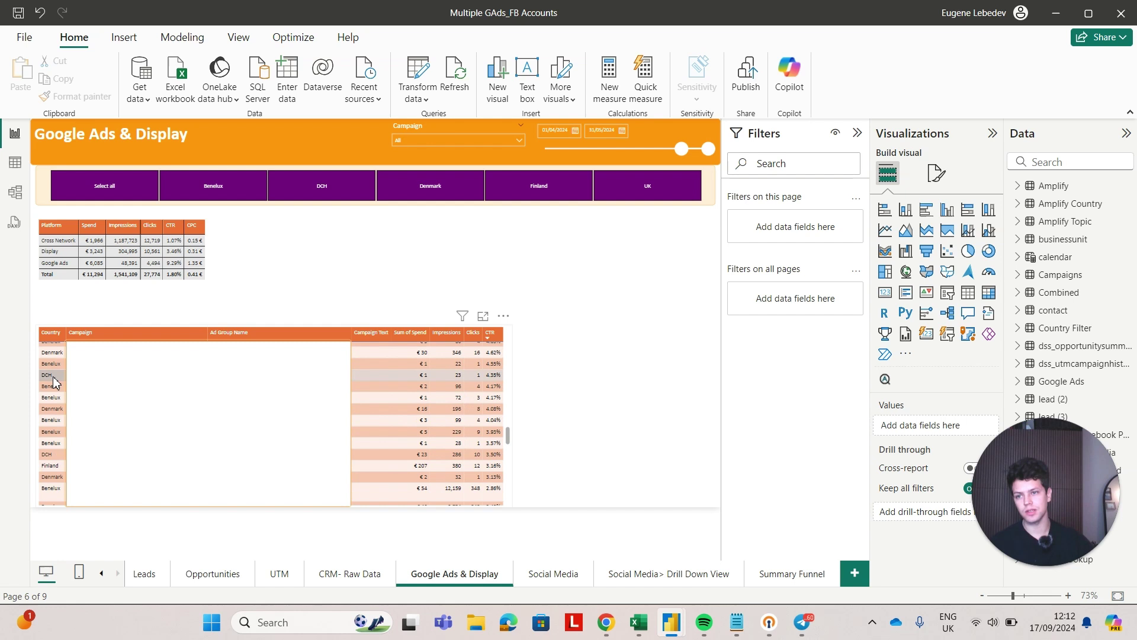
scroll(62, 382, "up", 3)
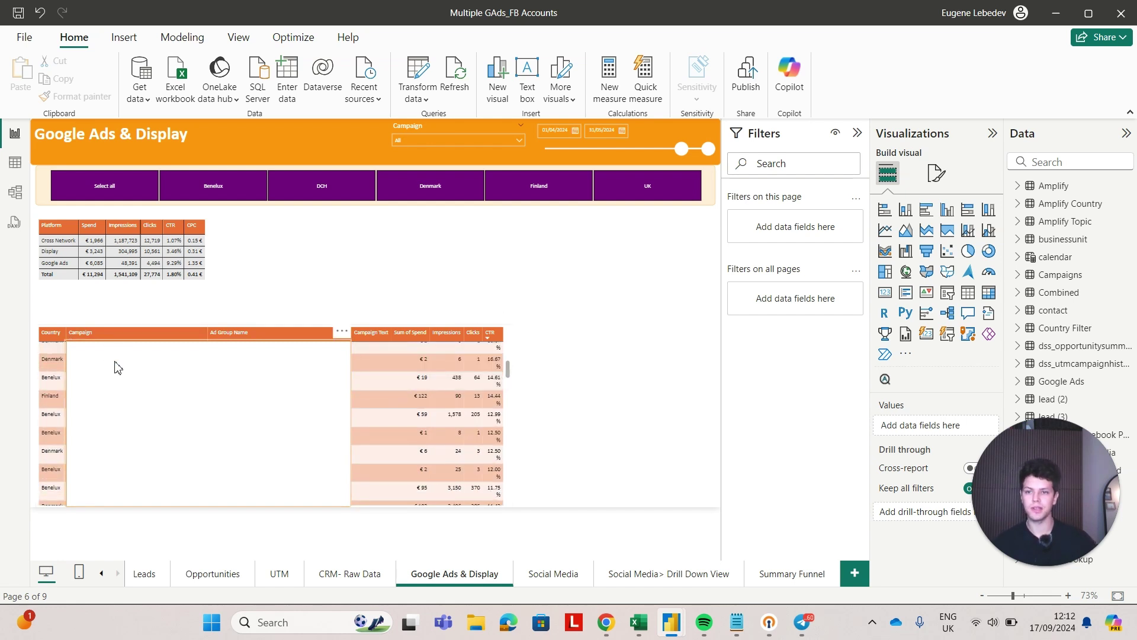
left_click(413, 336)
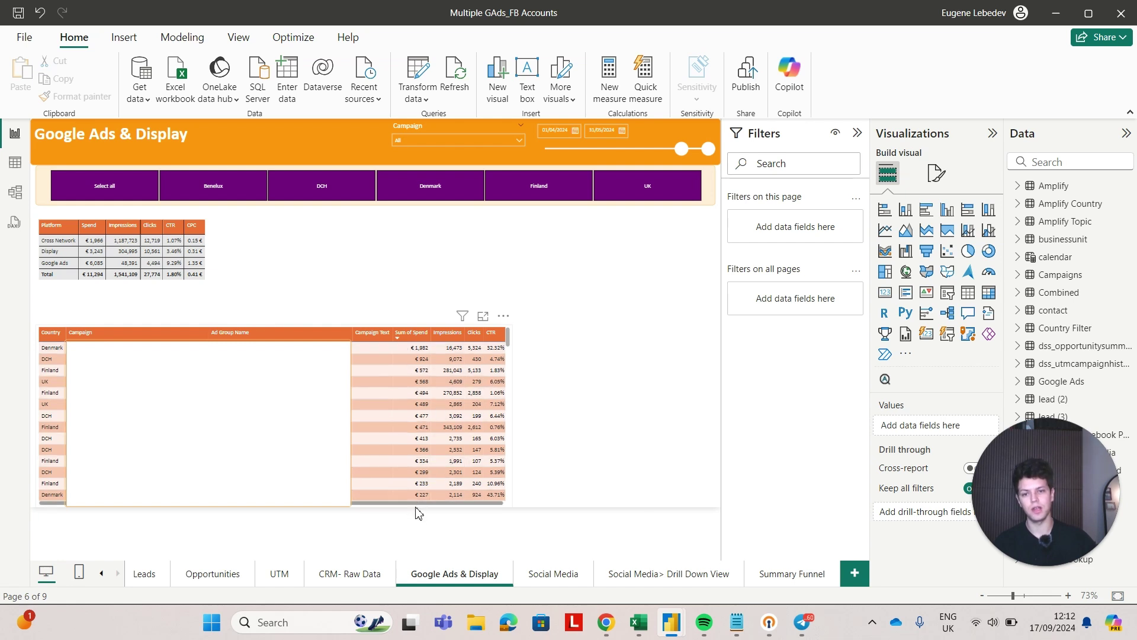
Go to the Social Media> Drill Down View page showing 845K Amplify impressions
left_click(613, 578)
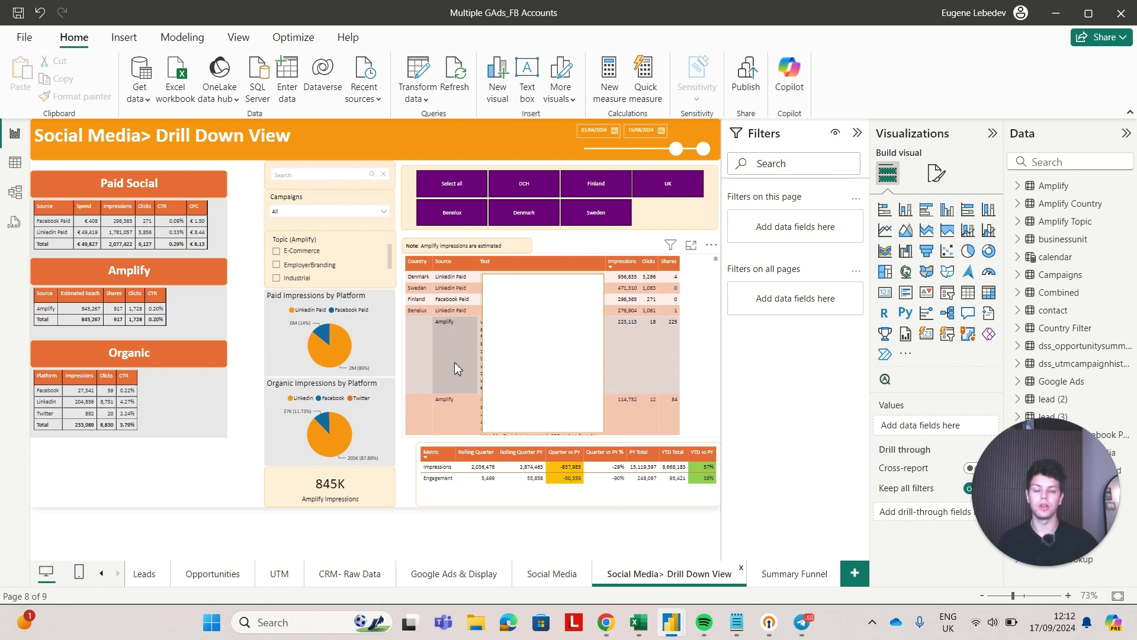
scroll(454, 366, "down", 3)
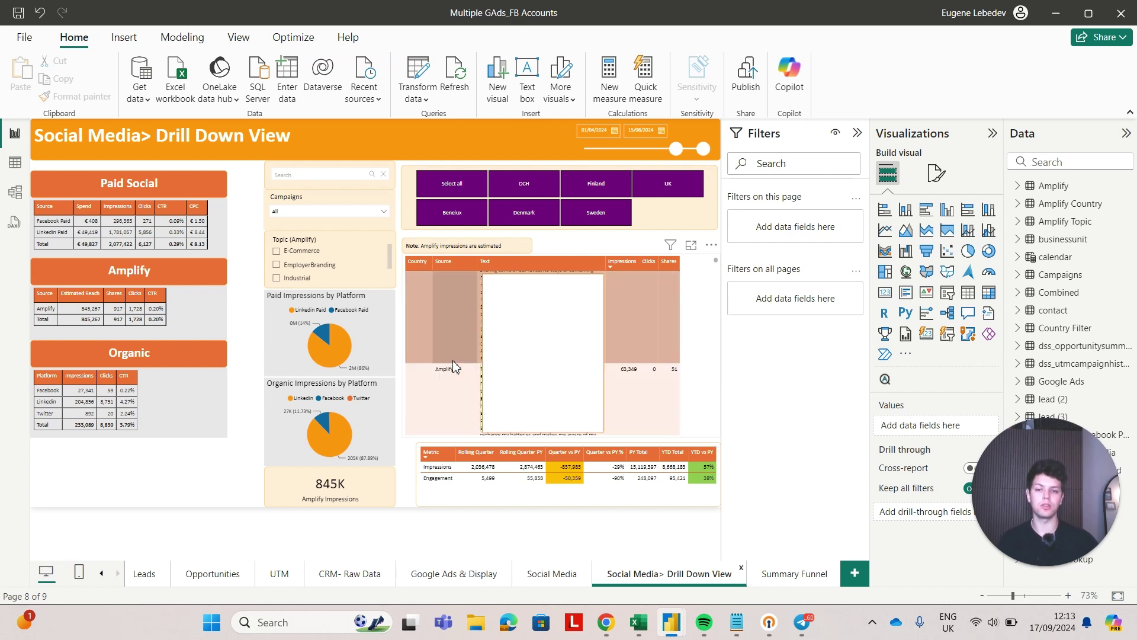
scroll(472, 406, "up", 3)
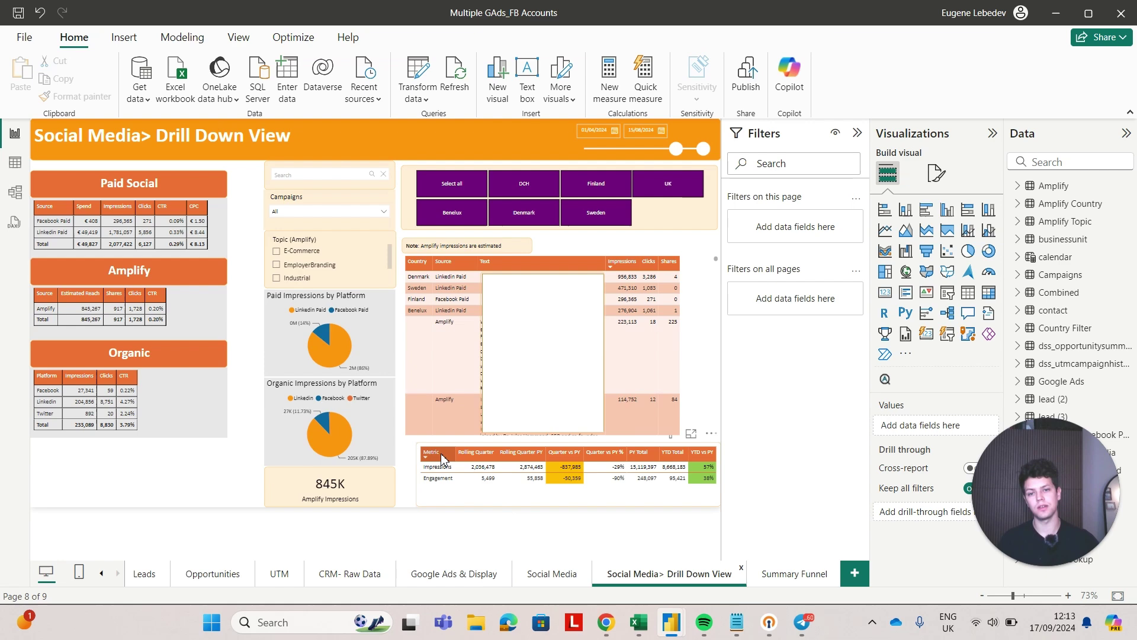
left_click(715, 360)
left_click(155, 507)
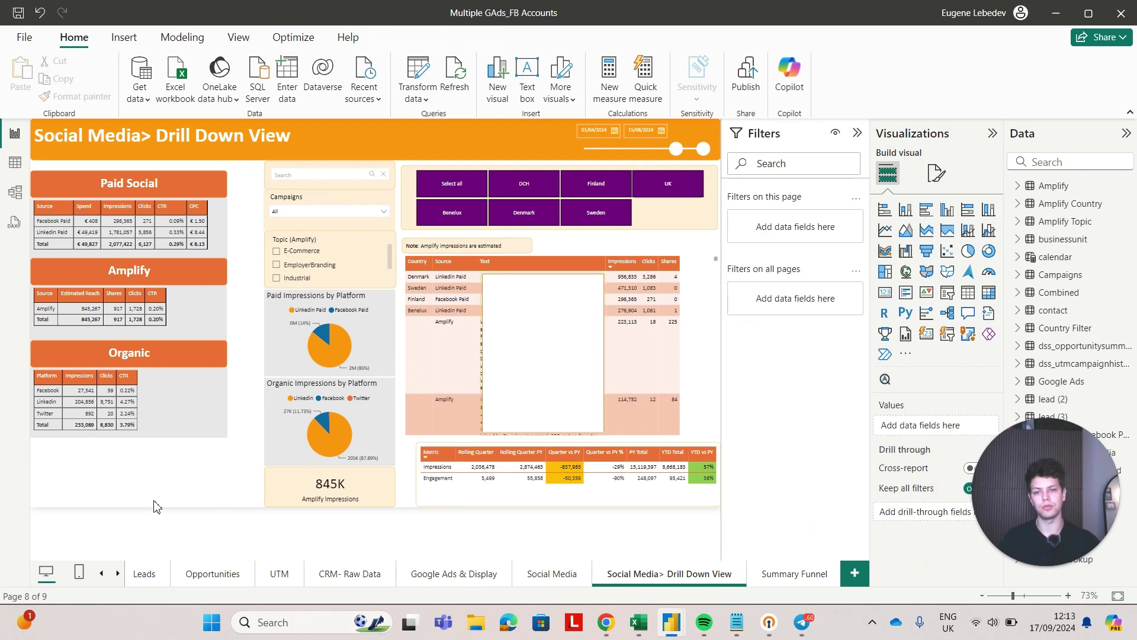